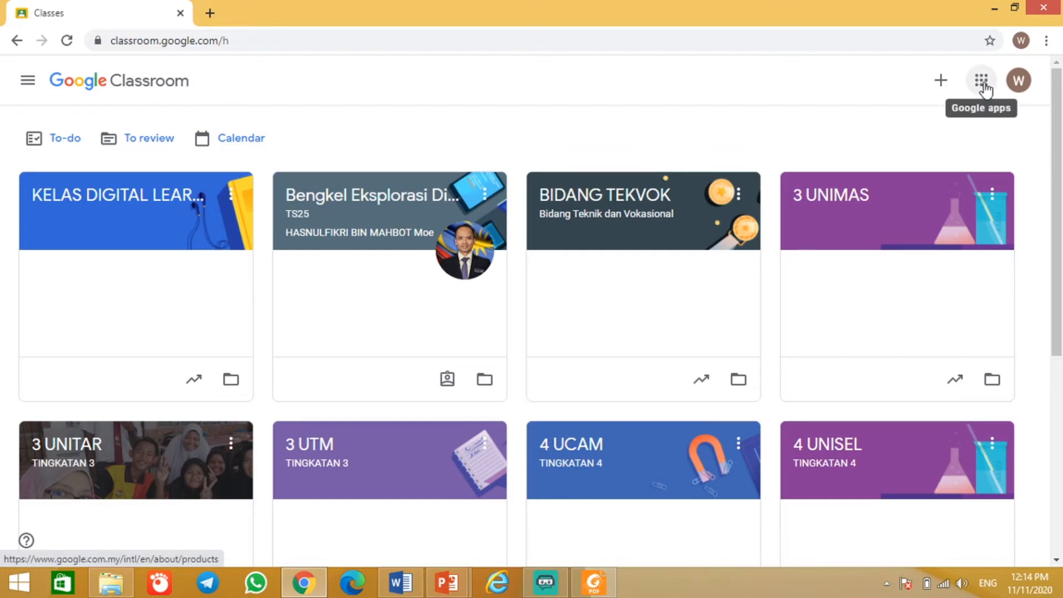
# Step: Open Google Forms from Google Classroom and create a new blank quiz
pyautogui.click(983, 84)
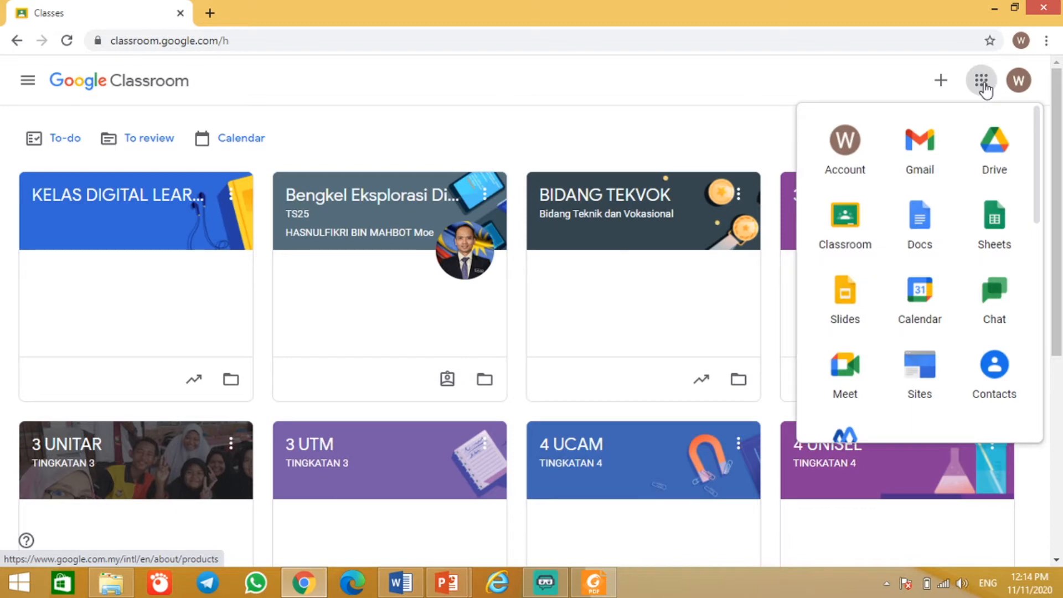
pyautogui.scroll(-5, 1039, 298)
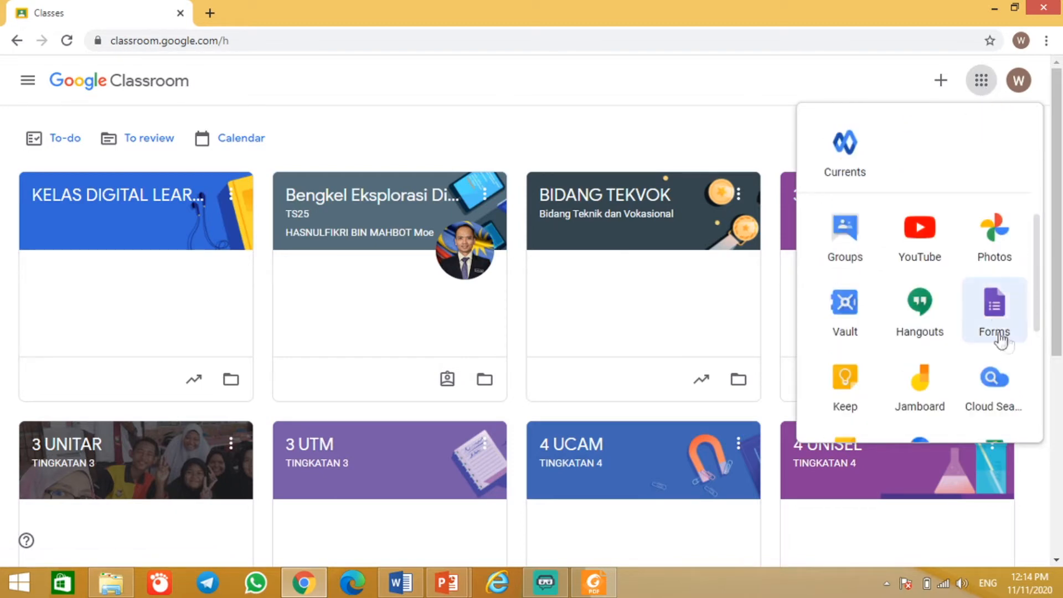
pyautogui.click(993, 313)
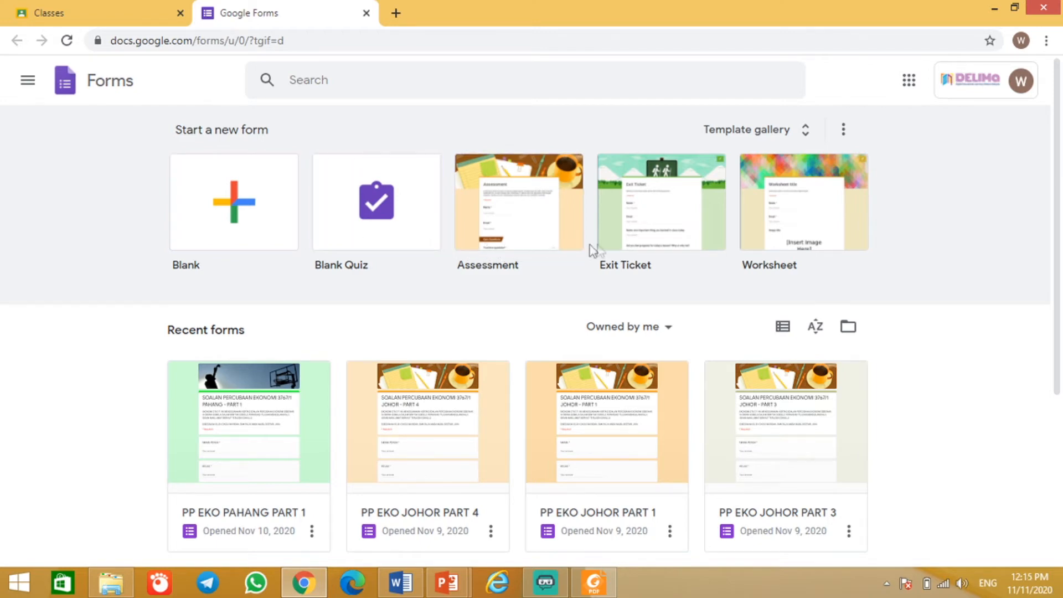
pyautogui.click(396, 233)
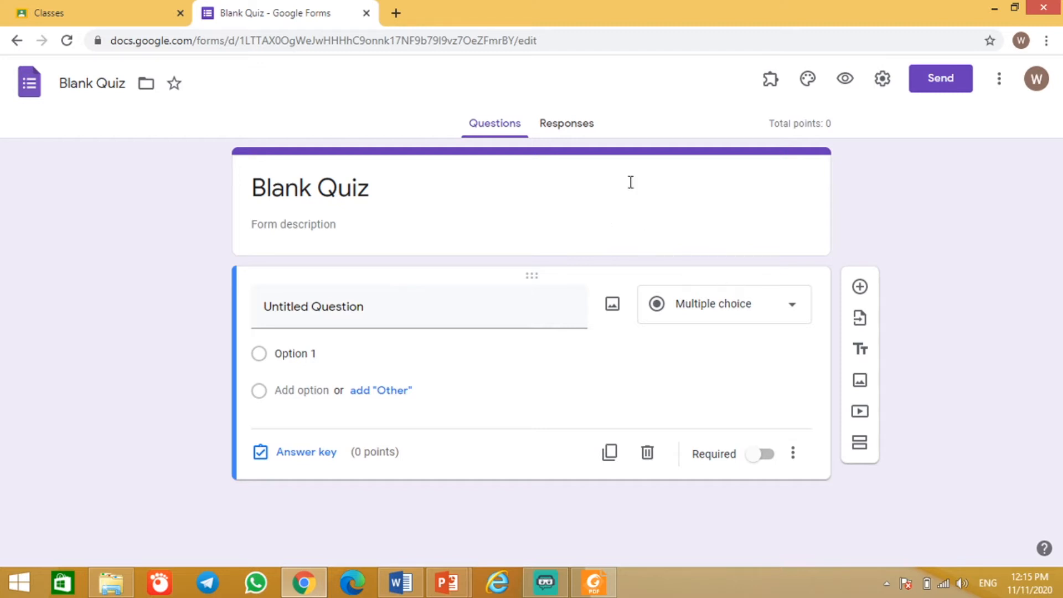
# Step: Add a second section to the quiz and set the form title to "EKONOMI ULANGKAJI"
pyautogui.click(863, 444)
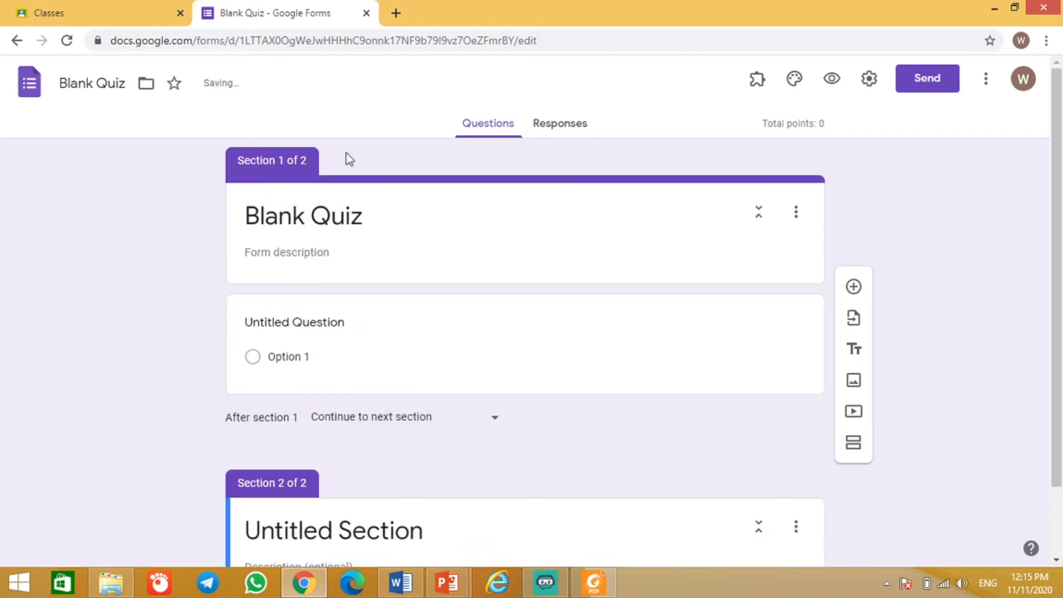
pyautogui.click(359, 218)
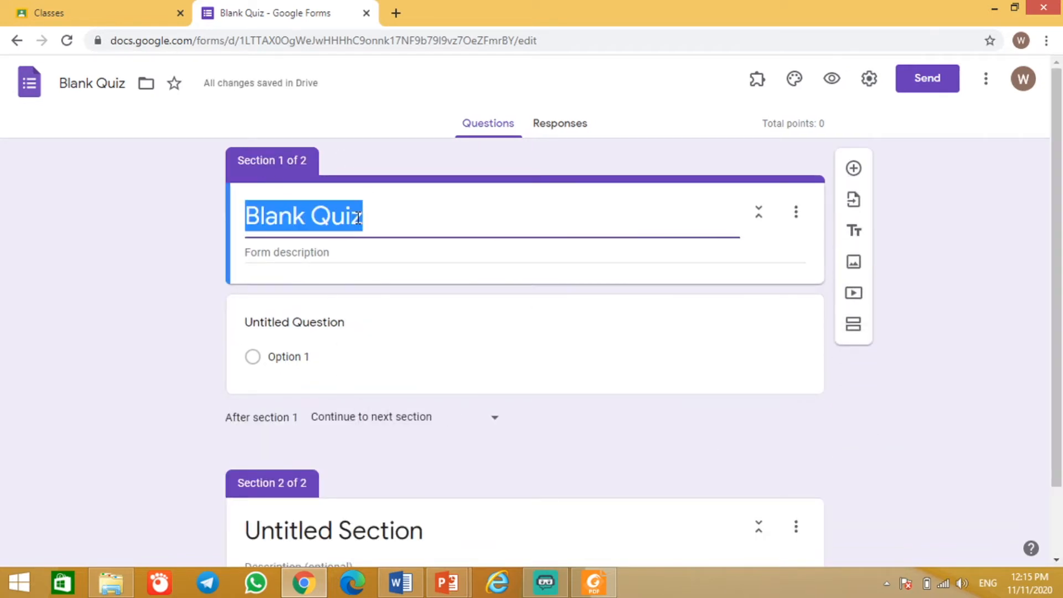
pyautogui.write('EKONO')
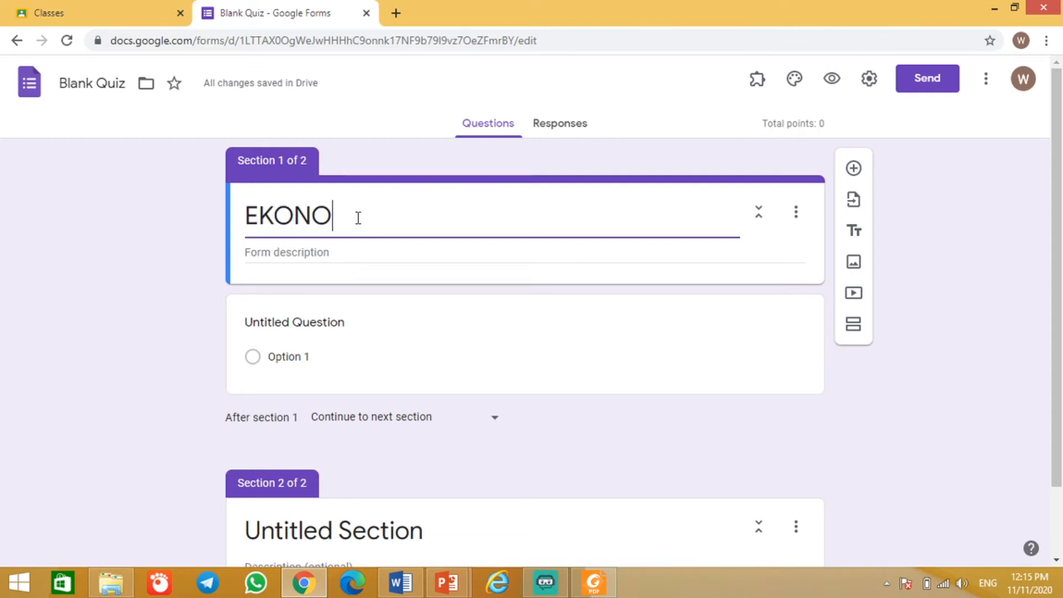
pyautogui.write('MI')
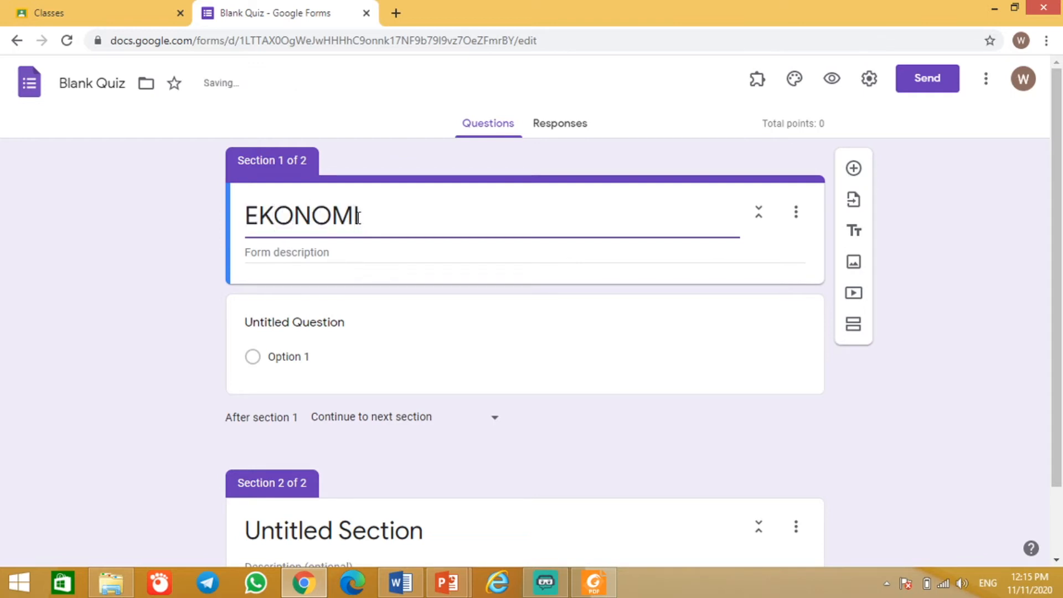
pyautogui.write(' ULA')
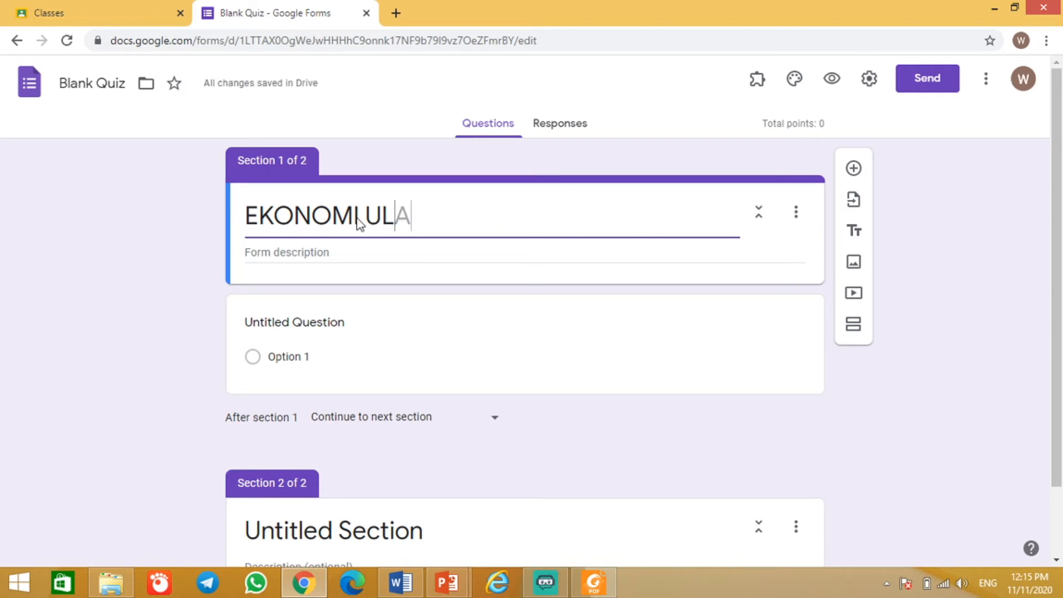
pyautogui.write('NGKAJI')
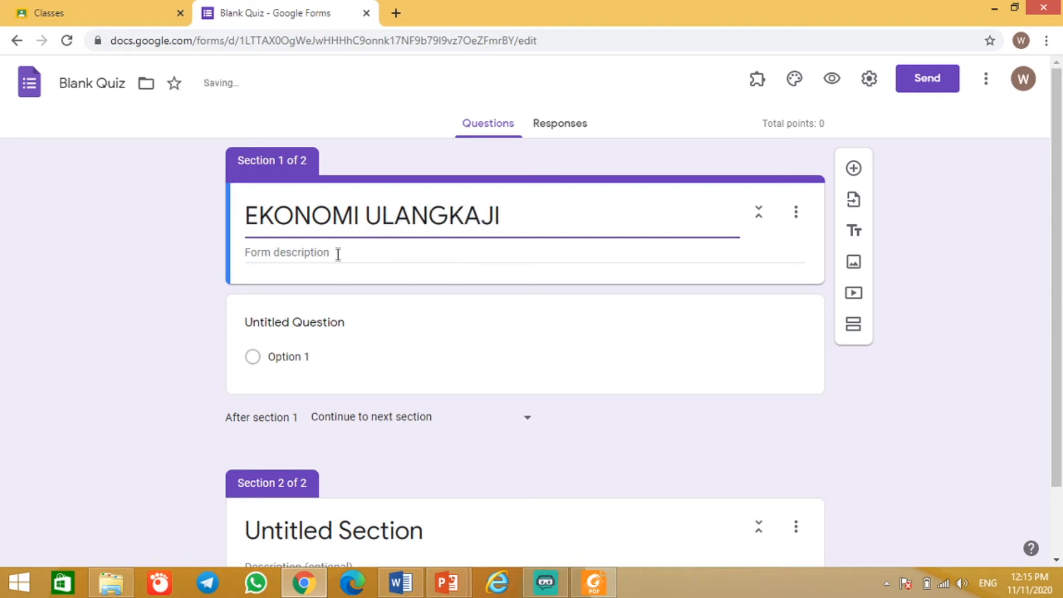
# Step: Enter "ISI MAKLUMAT BERIKUT" as the form description
pyautogui.click(306, 326)
pyautogui.click(290, 253)
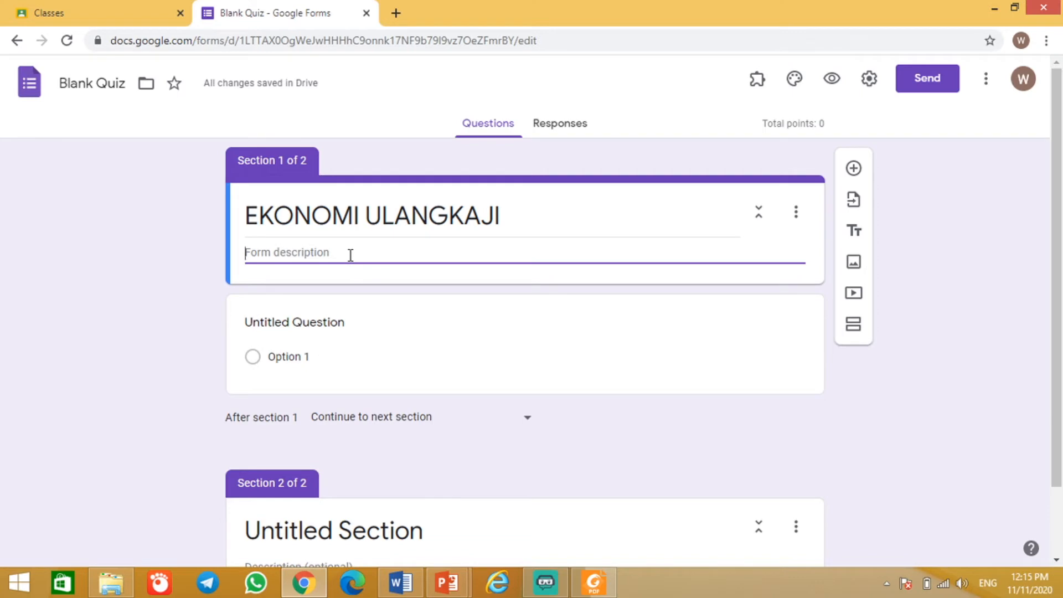
pyautogui.write('ISI ')
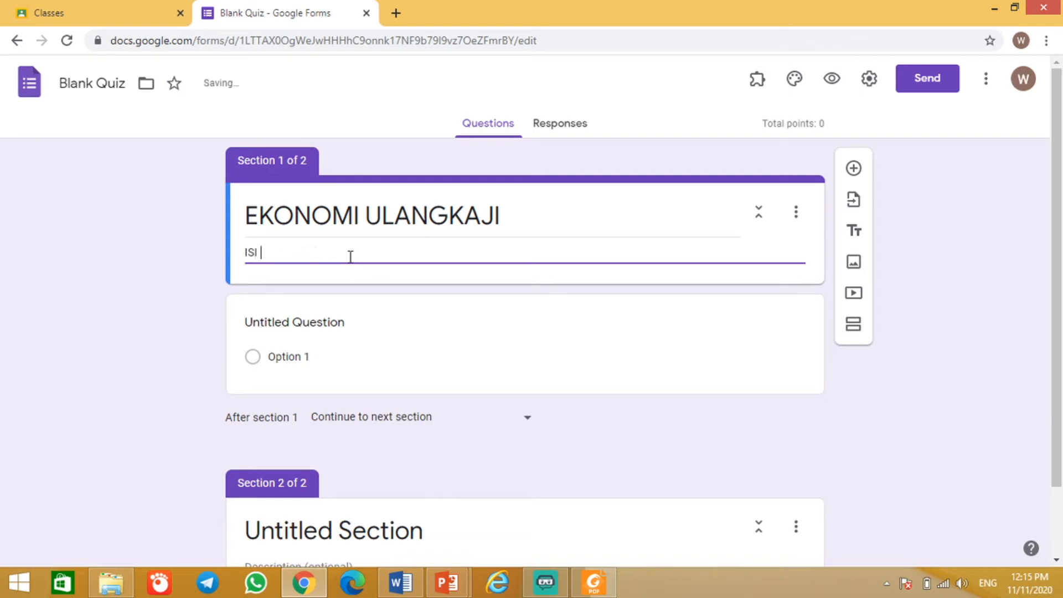
pyautogui.write('MAKLUMAT BERI')
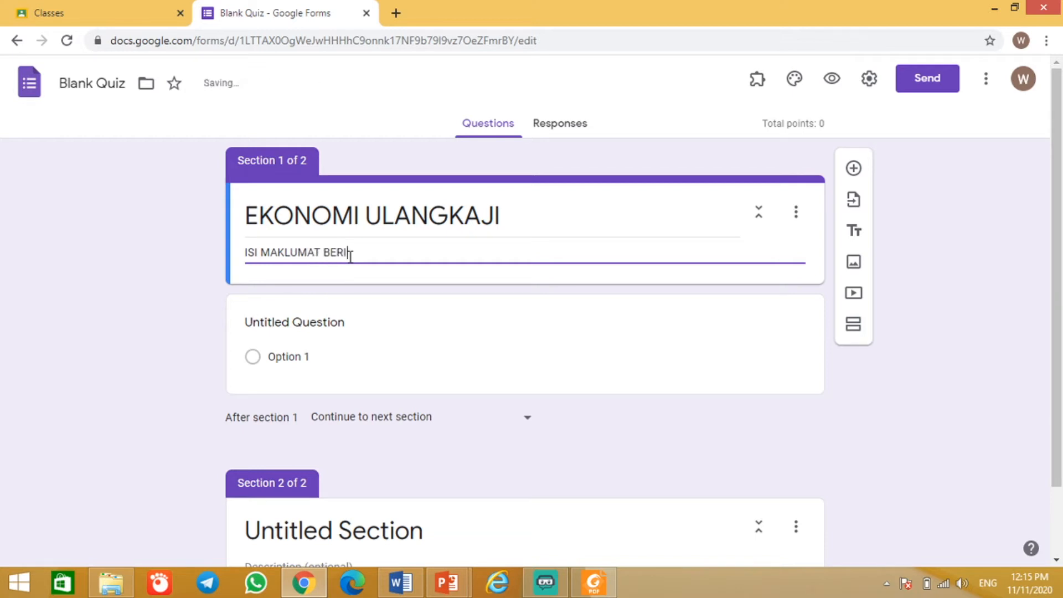
pyautogui.write('KUT')
# Step: Turn the untitled question in section 1 into a required short answer question titled "NAMA"
pyautogui.click(319, 322)
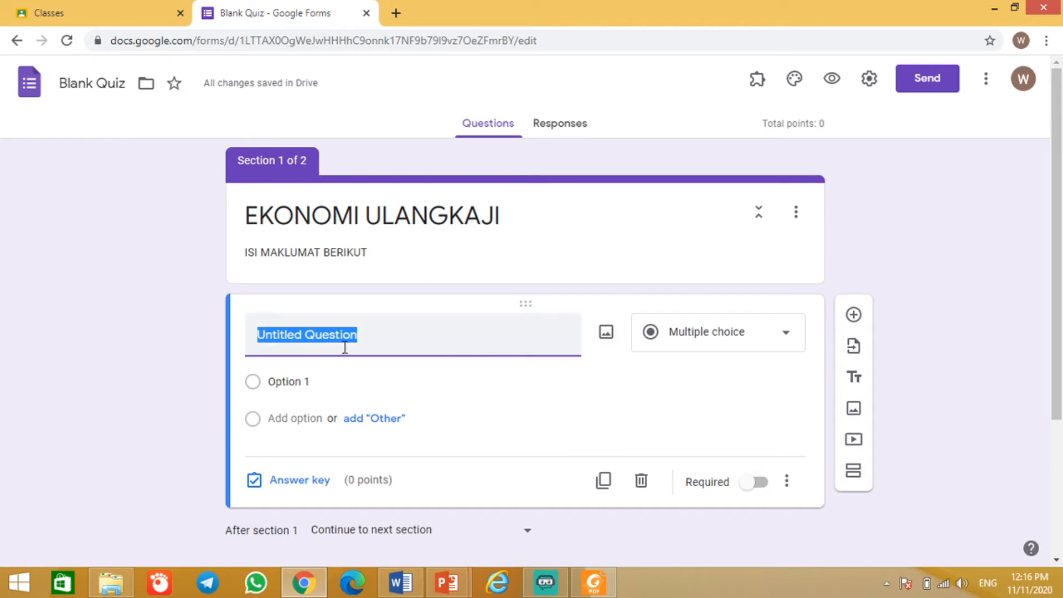
pyautogui.write('NAMA')
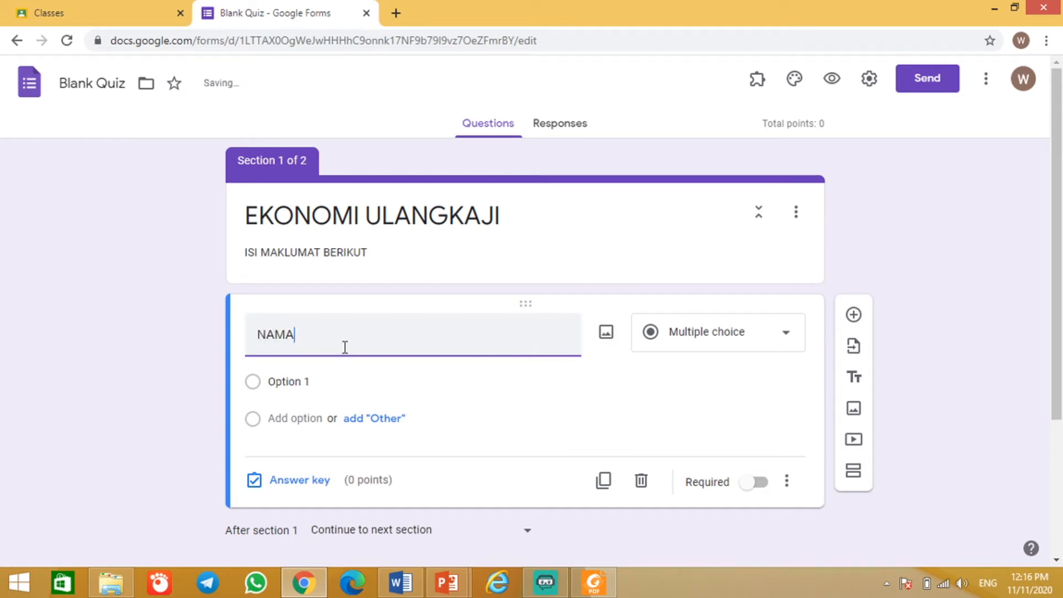
pyautogui.click(788, 340)
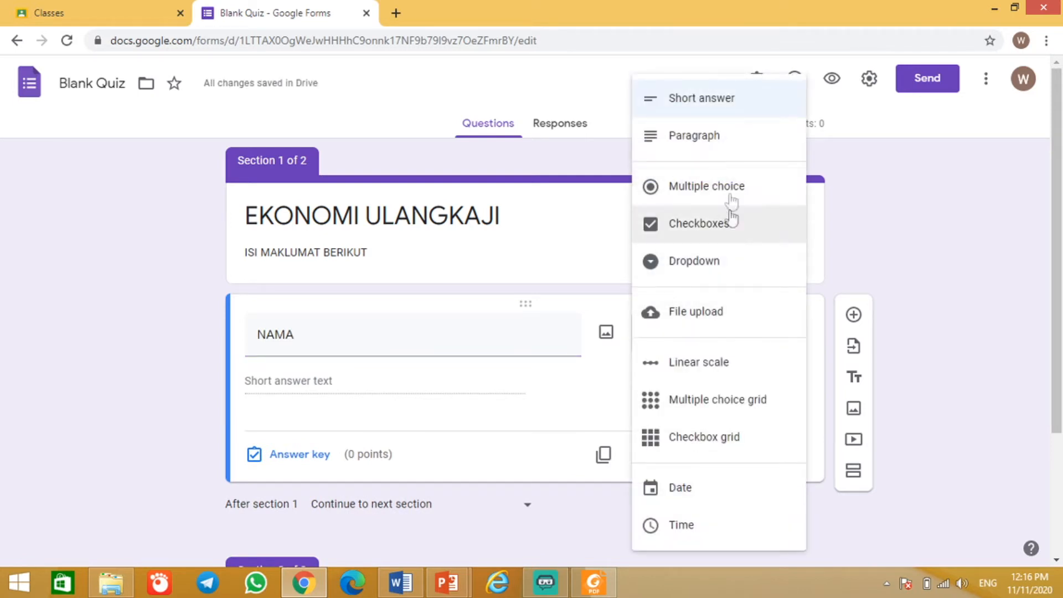
pyautogui.click(714, 113)
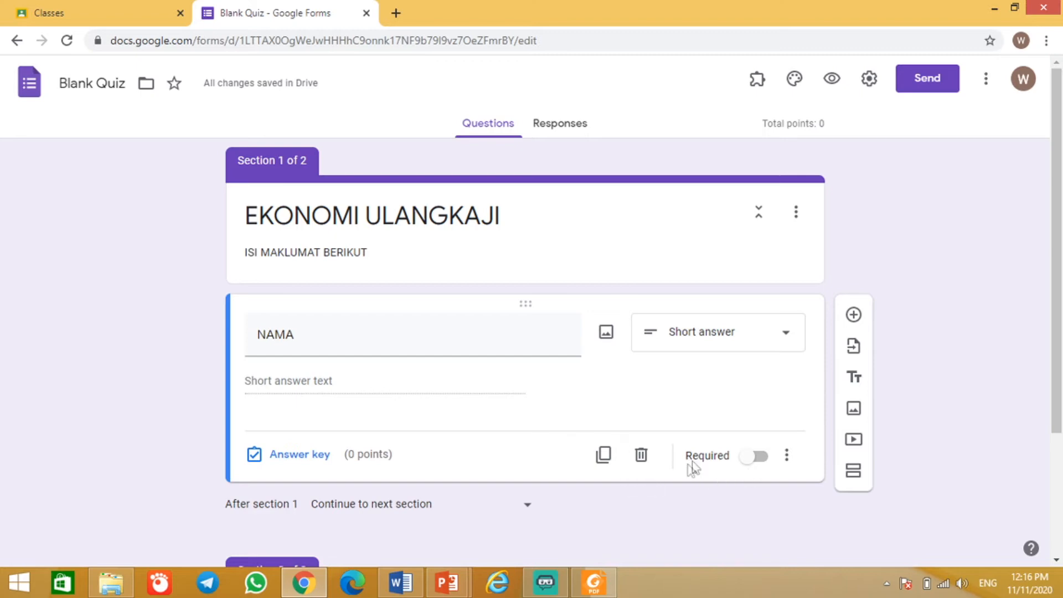
pyautogui.click(766, 461)
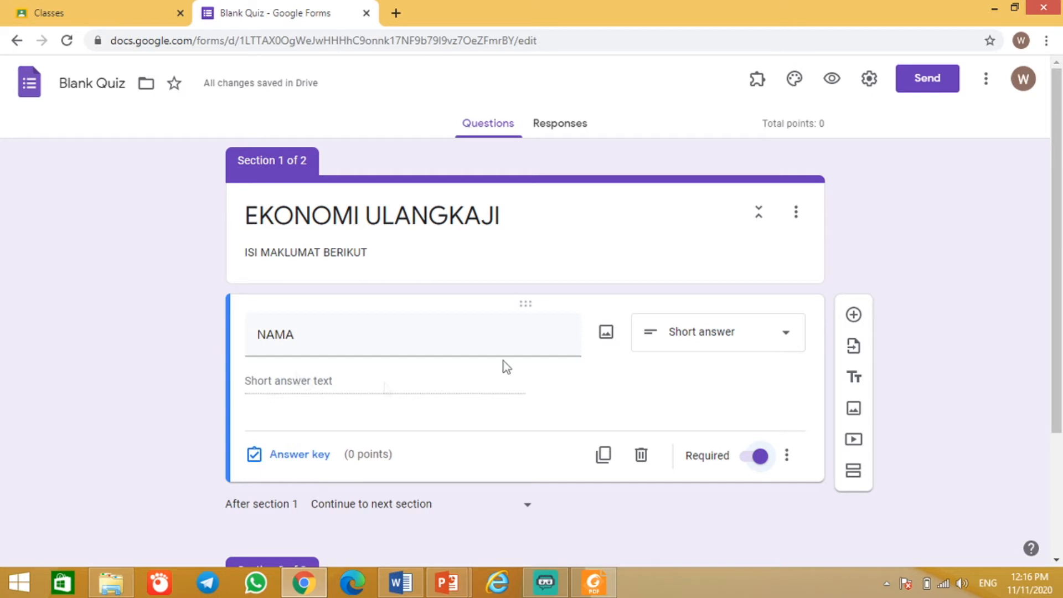
# Step: Add a required short answer question titled "KELAS" below the NAMA question
pyautogui.click(854, 316)
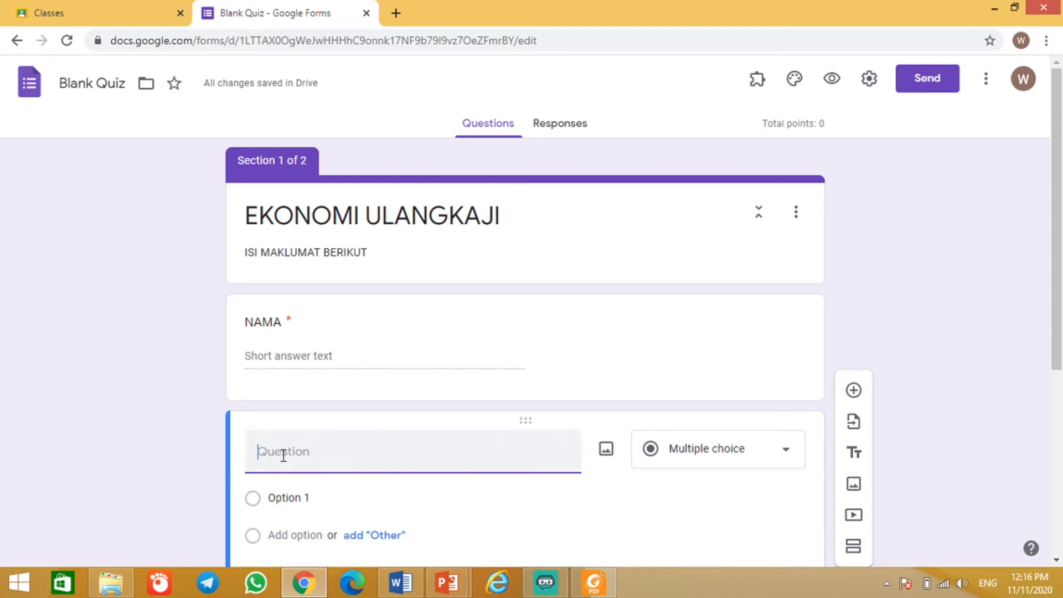
pyautogui.write('KELAS')
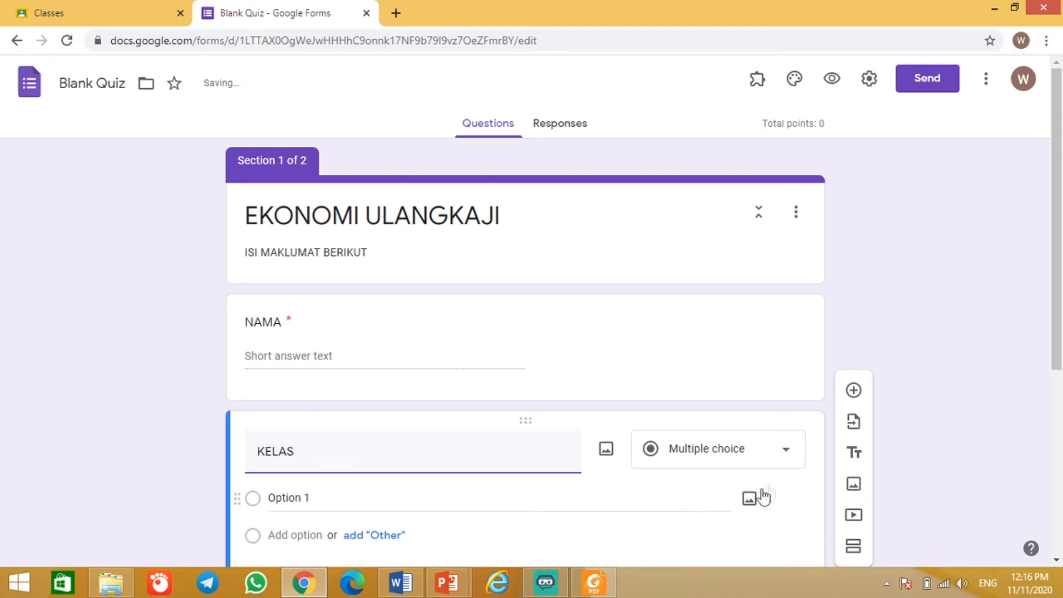
pyautogui.click(785, 454)
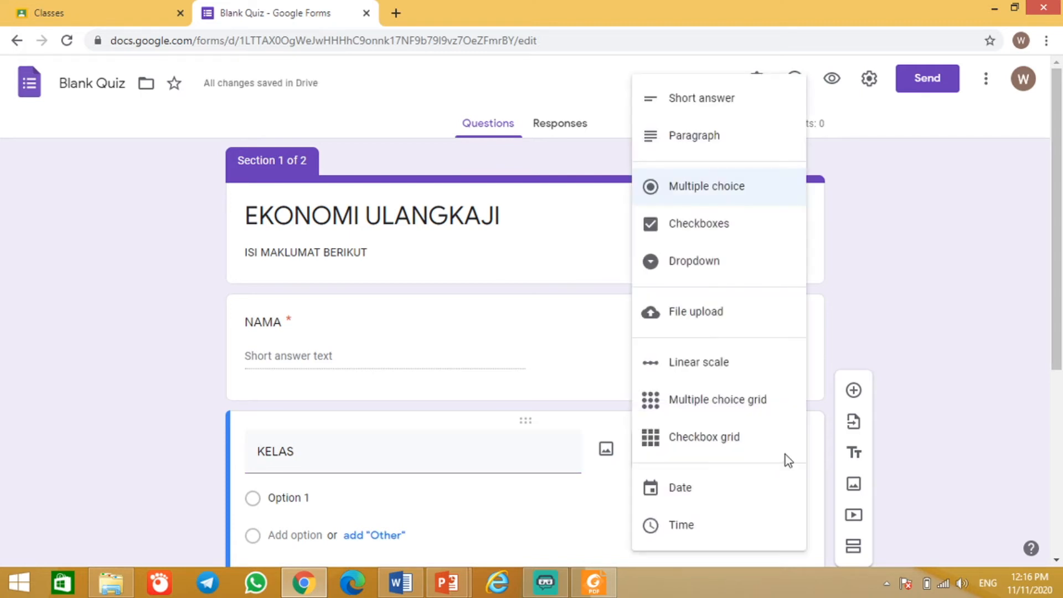
pyautogui.click(725, 104)
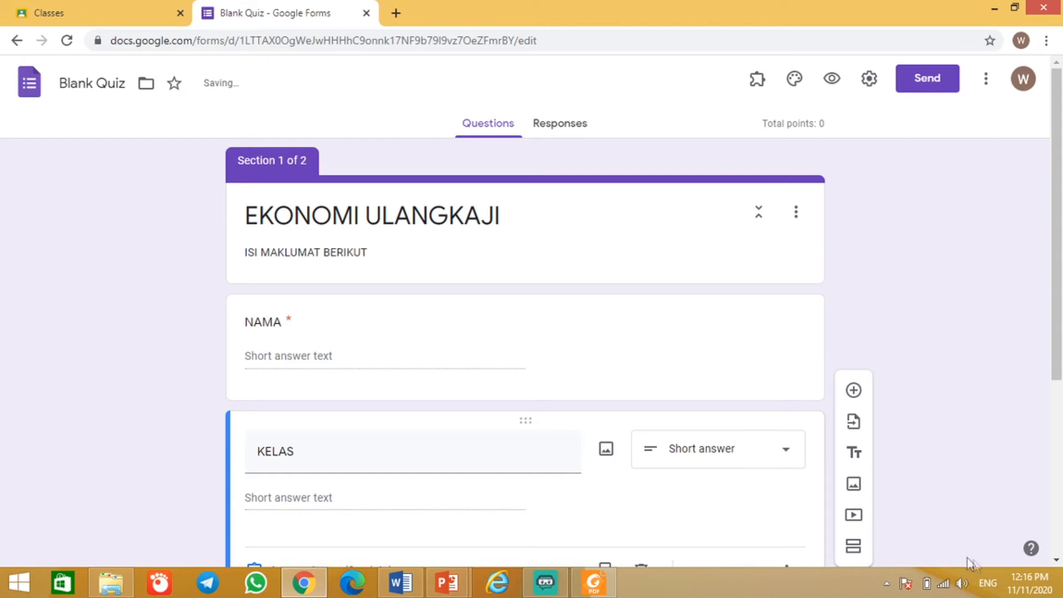
pyautogui.scroll(-3, 1057, 563)
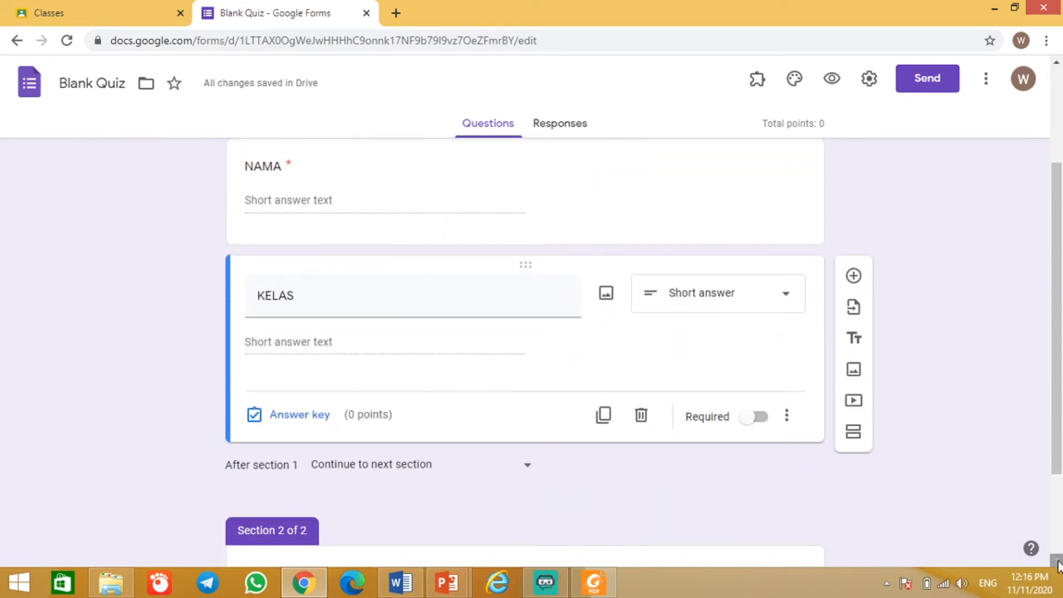
pyautogui.click(766, 426)
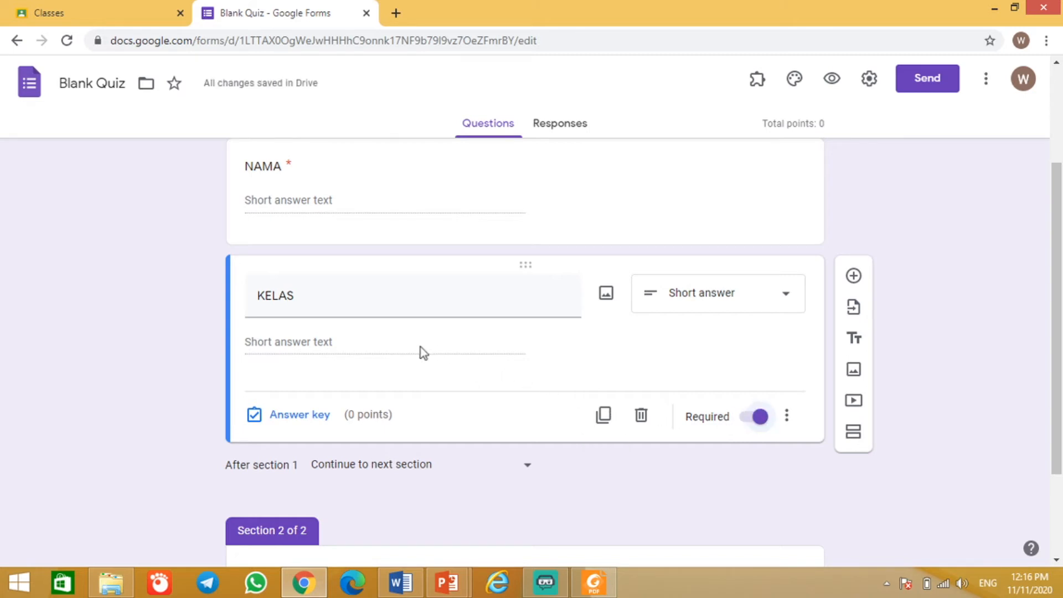
# Step: Change the KELAS question to multiple choice with the options "USM" and "OUM"
pyautogui.click(789, 299)
pyautogui.click(742, 197)
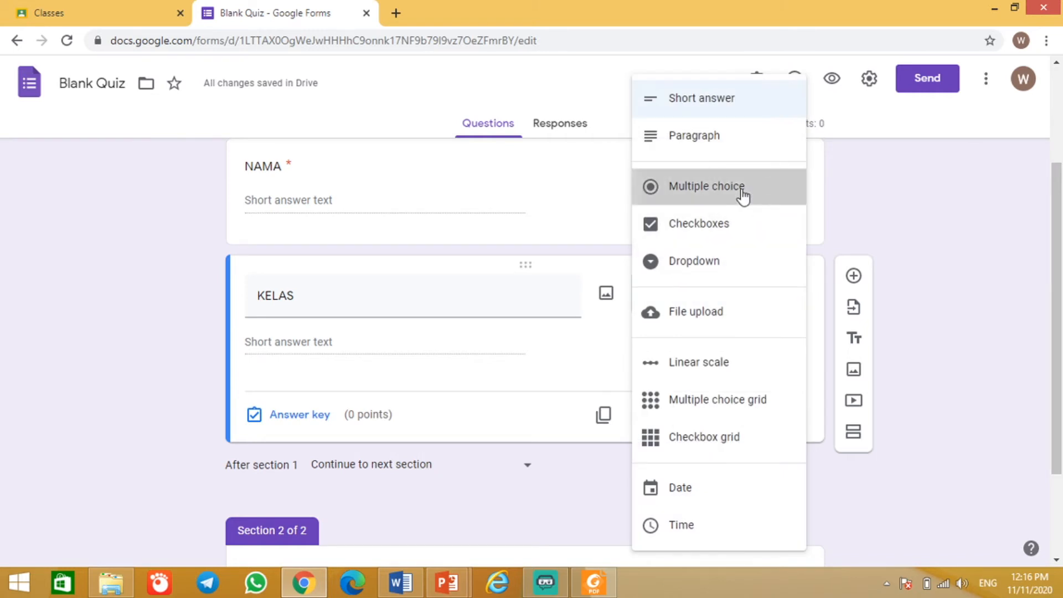
pyautogui.click(318, 343)
pyautogui.write('USM')
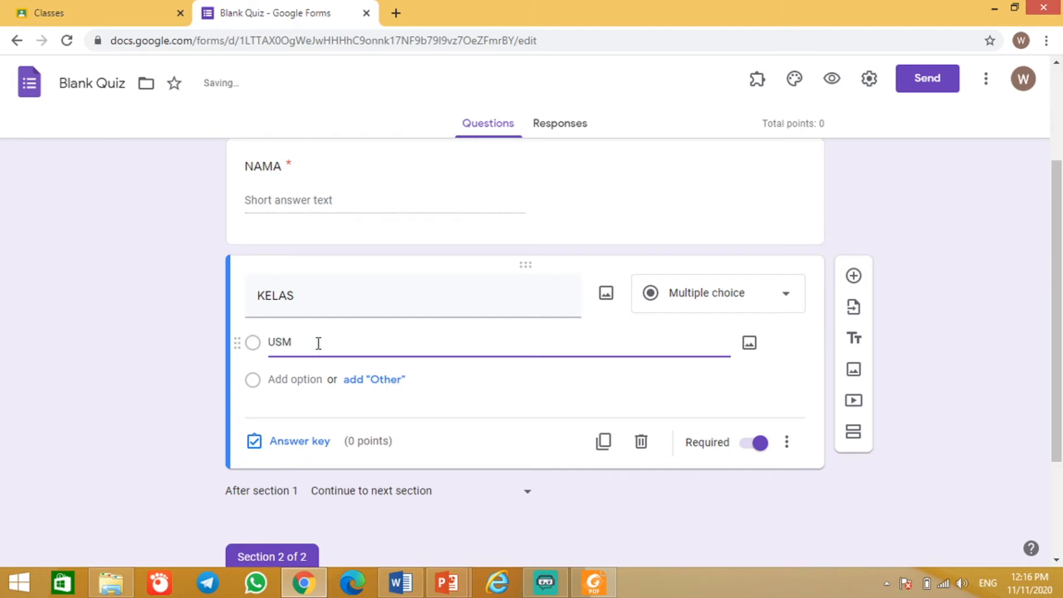
pyautogui.click(308, 380)
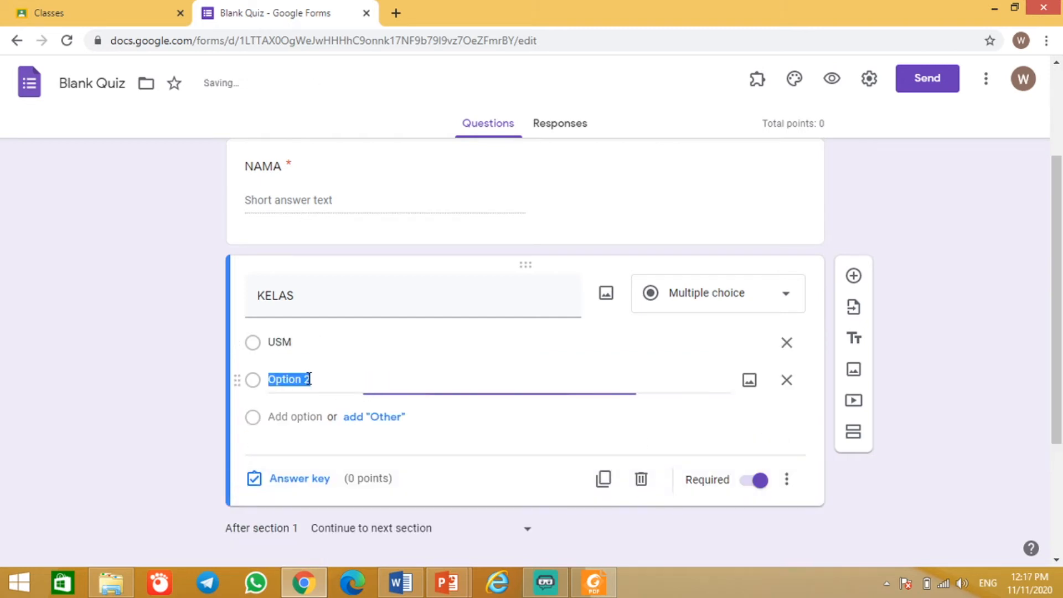
pyautogui.write('OUM')
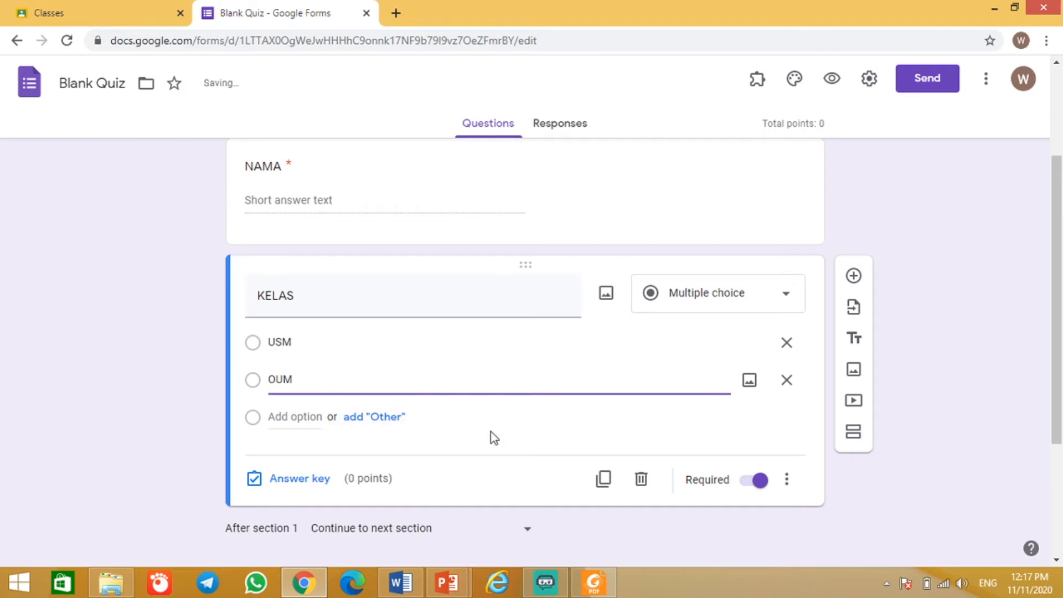
pyautogui.click(571, 433)
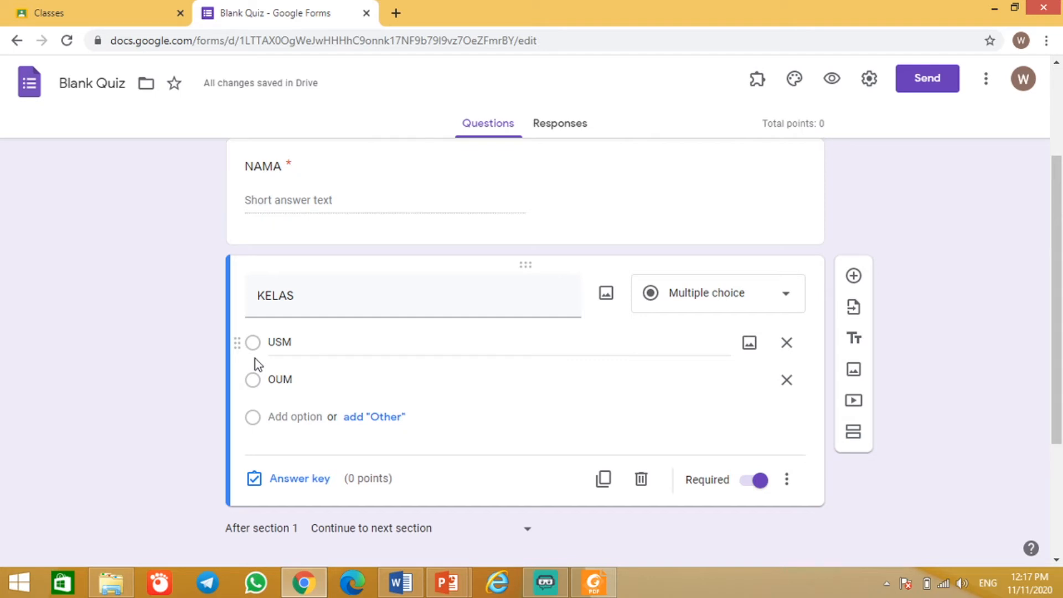
pyautogui.click(785, 302)
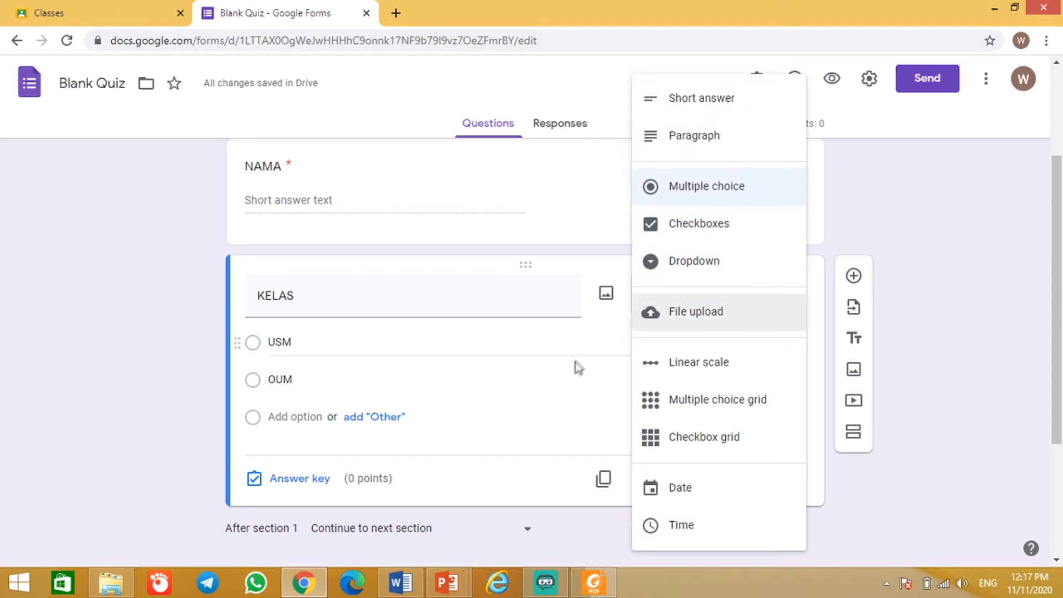
pyautogui.click(571, 377)
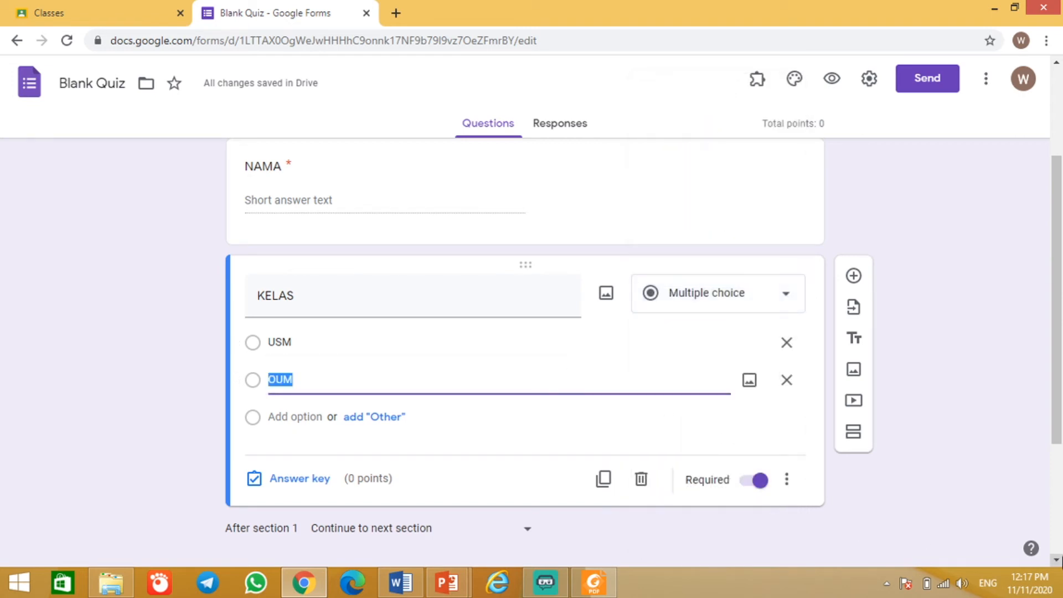
# Step: Title section 2 "EKONOMI- SOALAN OBJEKTIF"
pyautogui.scroll(-3, 1058, 562)
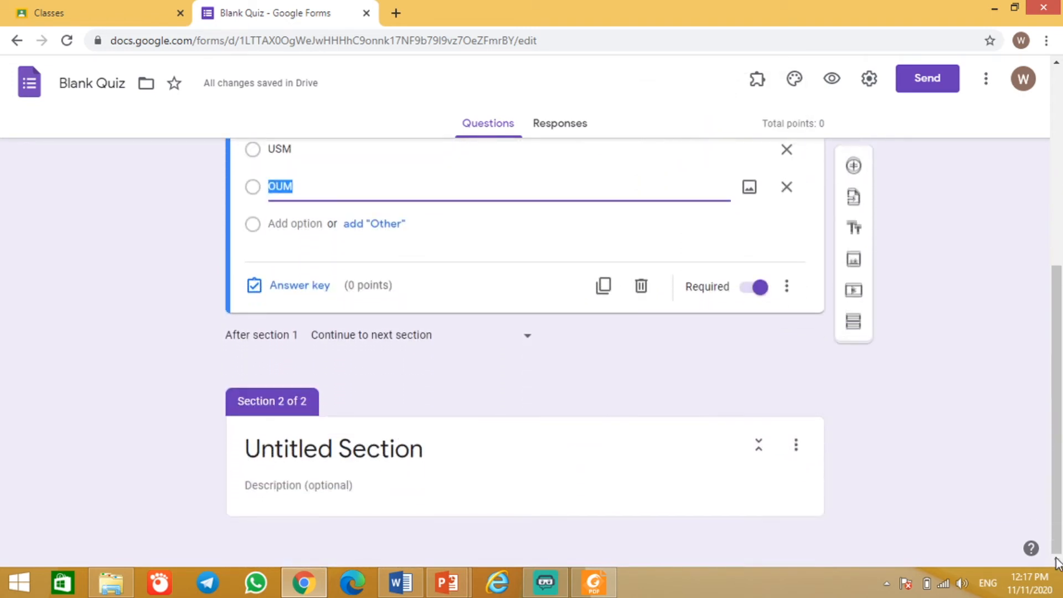
pyautogui.click(443, 452)
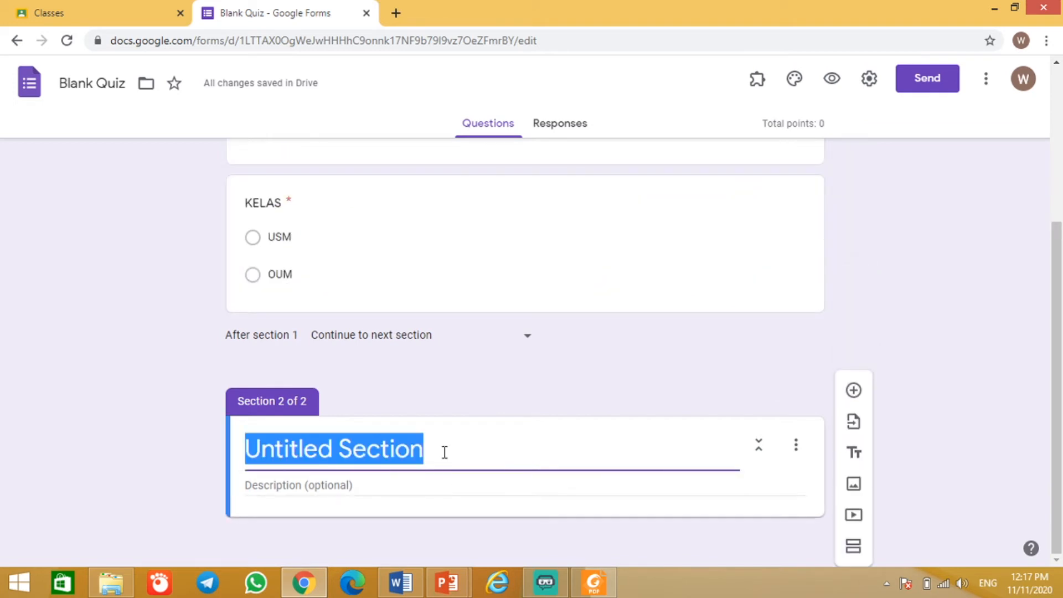
pyautogui.write('SO')
pyautogui.press('BackSpace')
pyautogui.press('BackSpace')
pyautogui.write('EKONO')
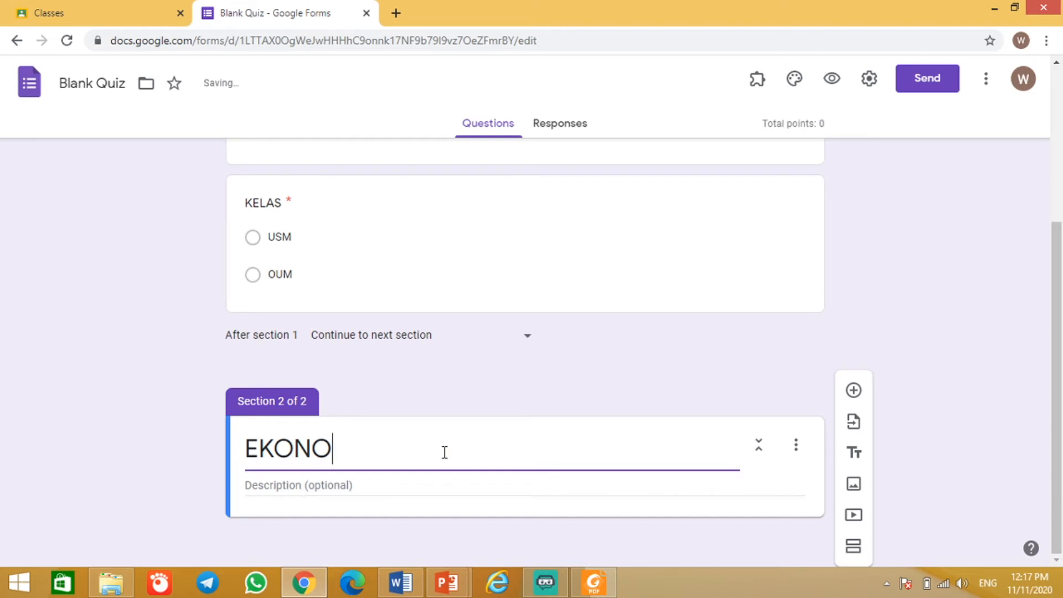
pyautogui.write('MI- SOALAN ')
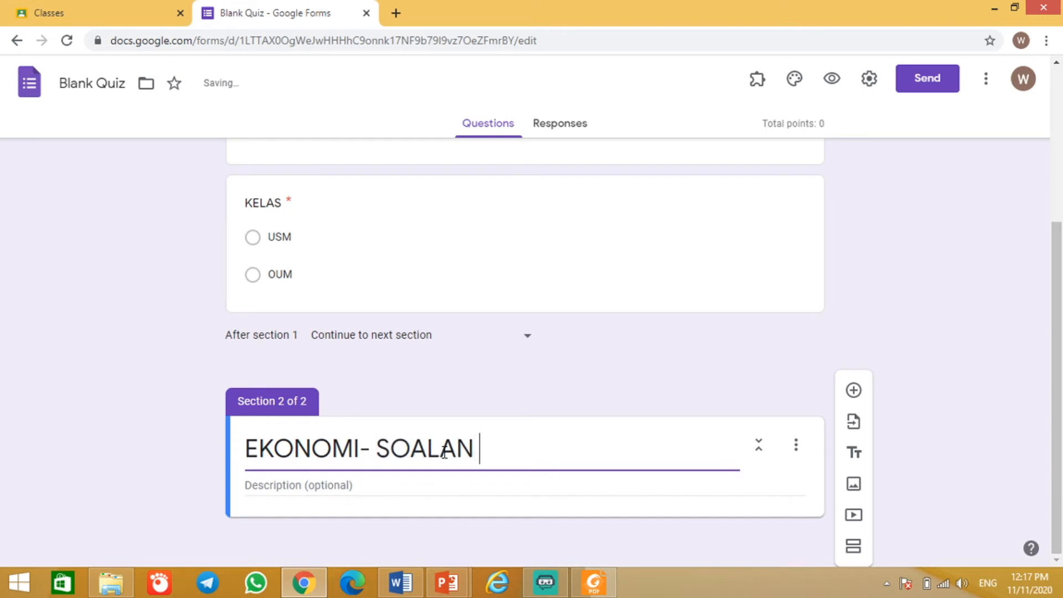
pyautogui.write('OBJEK')
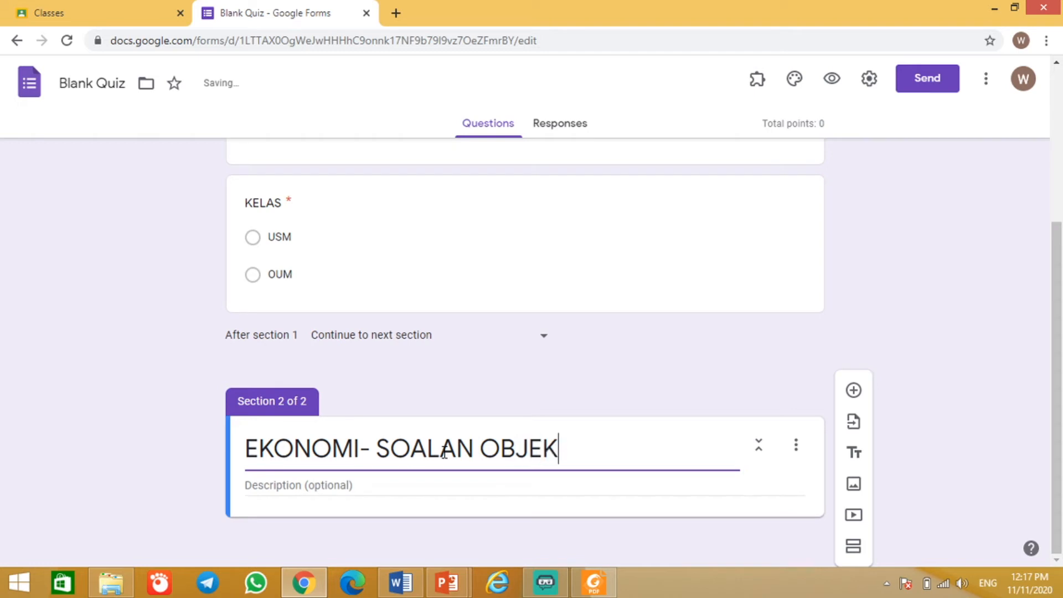
pyautogui.write('TIF')
# Step: Enter "TANDAKAN JAWAPAN YANG BETUL" as the description of section 2
pyautogui.click(290, 486)
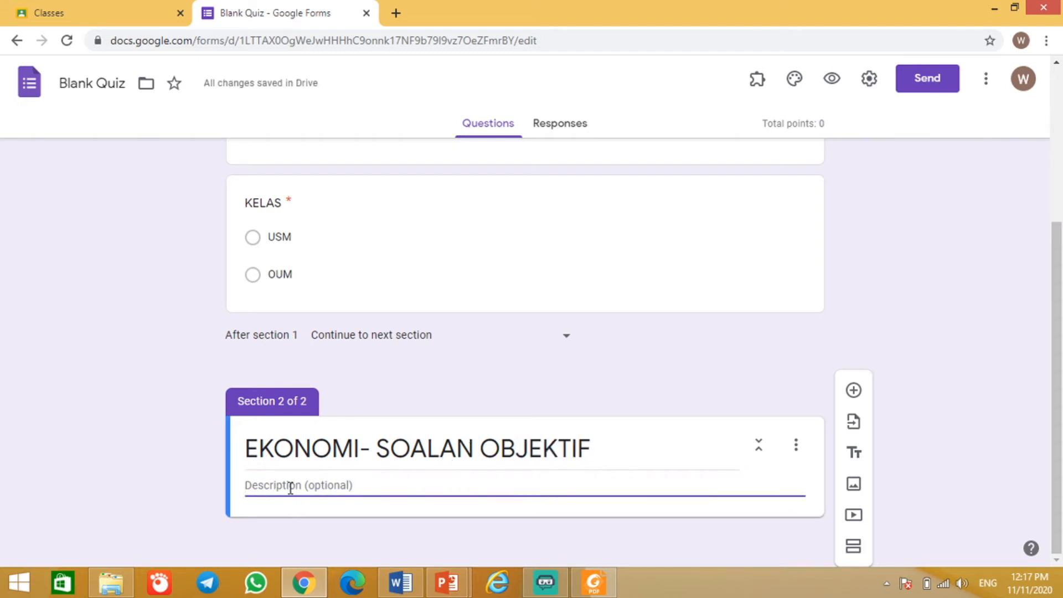
pyautogui.write('TANDAKAN JAWAPAN YANG')
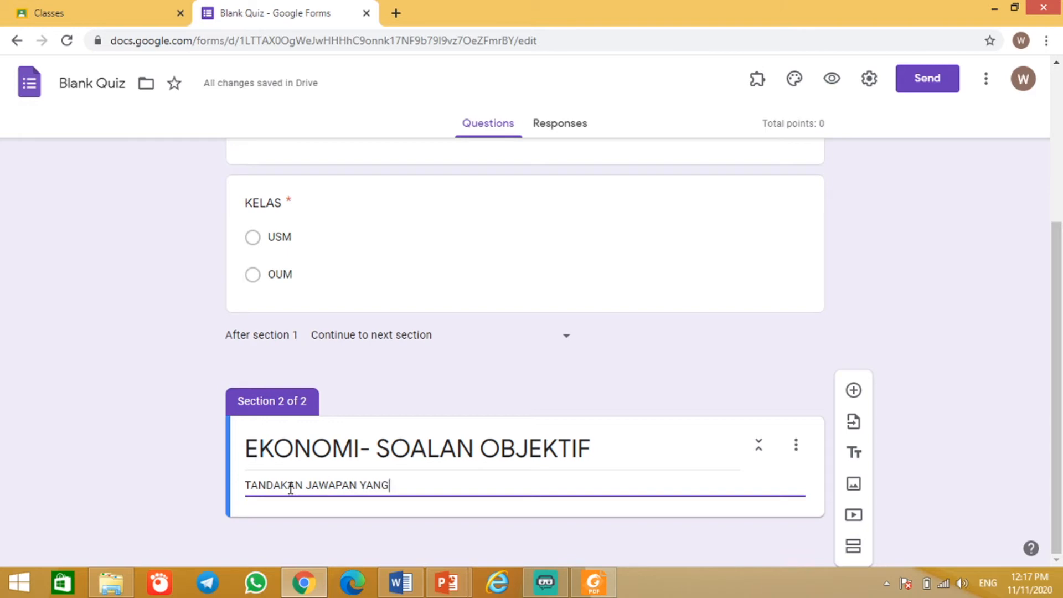
pyautogui.write('BETUL')
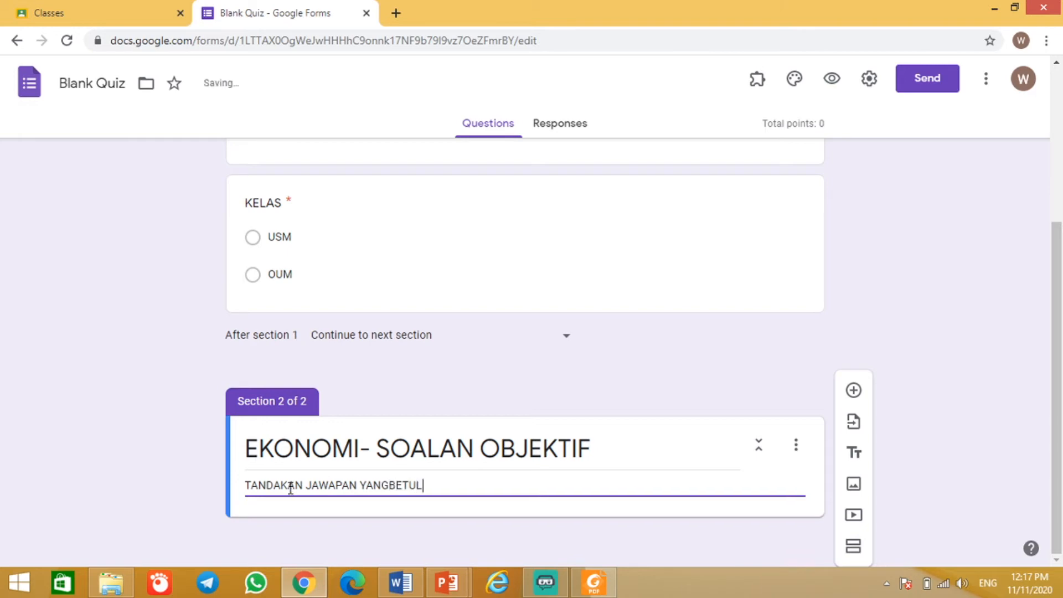
pyautogui.click(388, 485)
# Step: Add a question titled "SOALAN 1" to section 2 with the image Picture1 from the Pictures folder
pyautogui.click(854, 391)
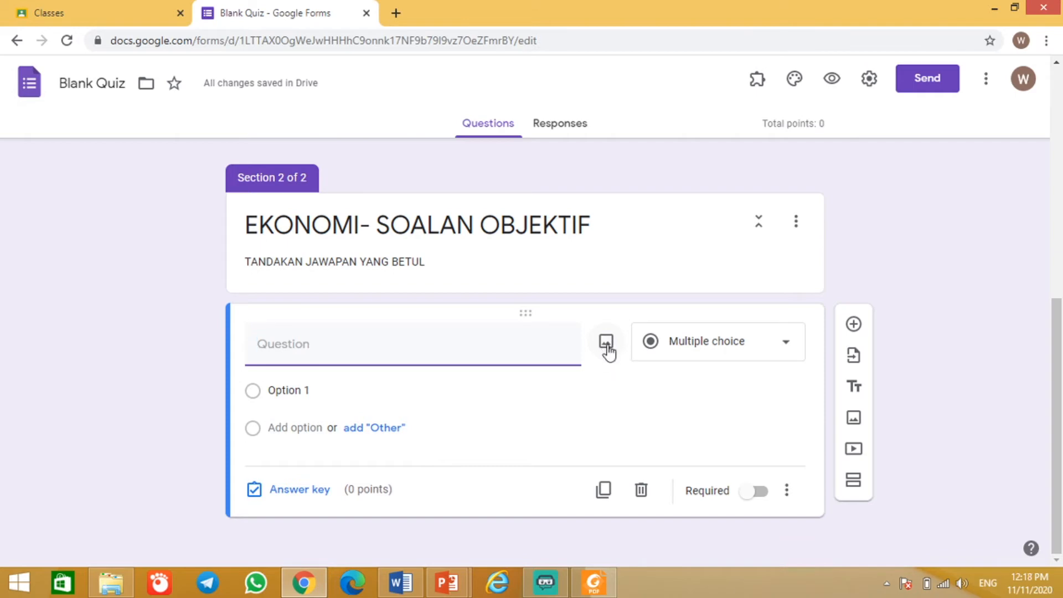
pyautogui.click(607, 343)
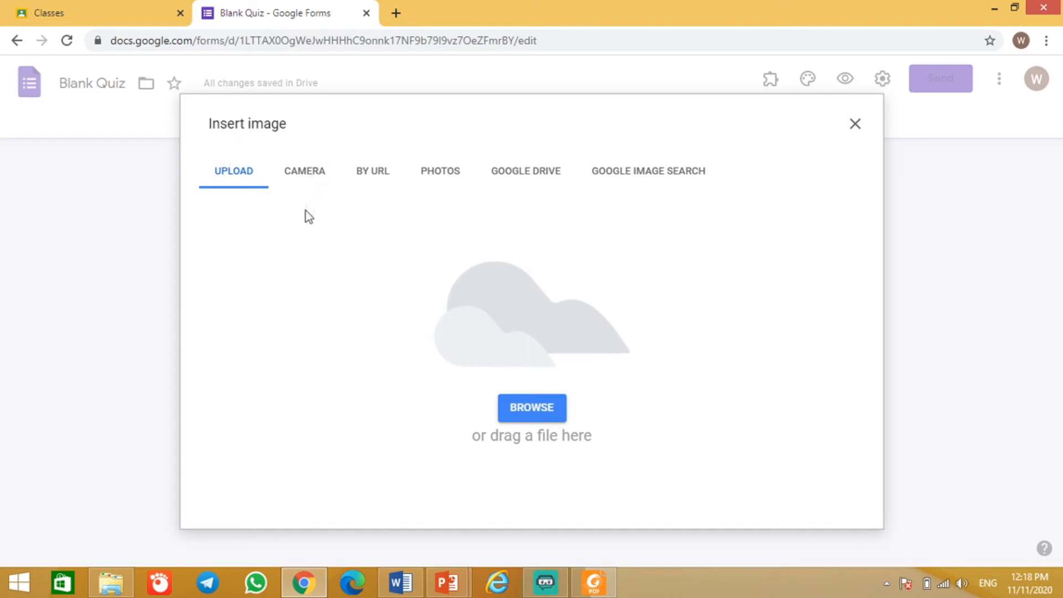
pyautogui.click(541, 413)
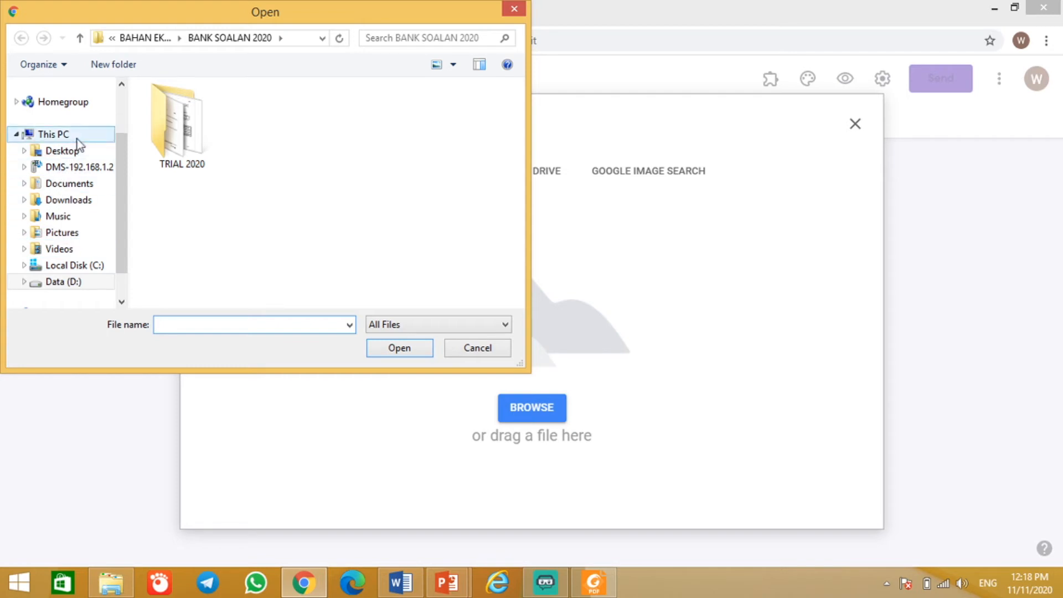
pyautogui.click(61, 232)
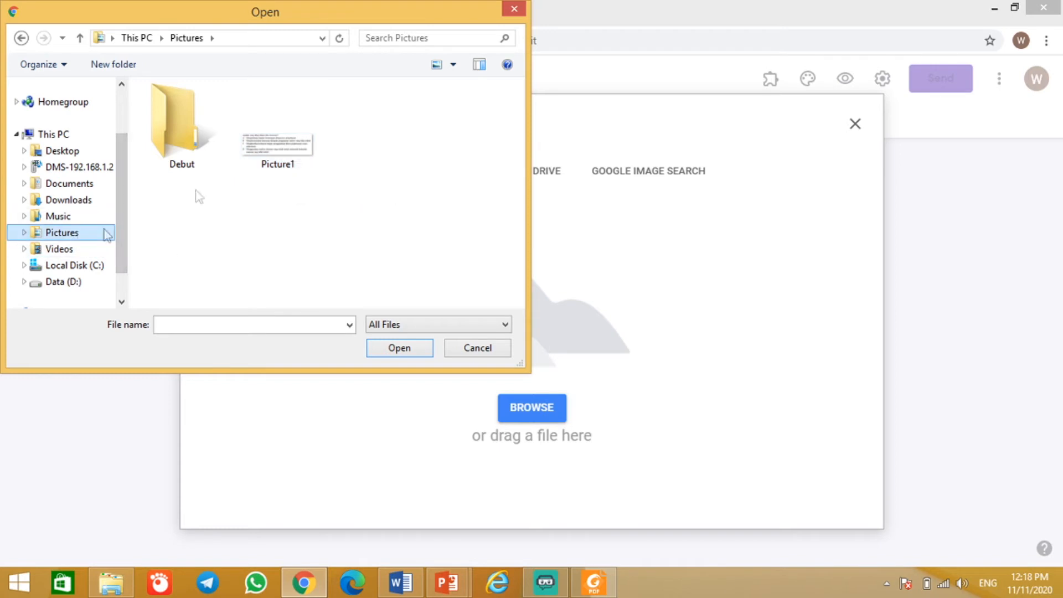
pyautogui.doubleClick(303, 149)
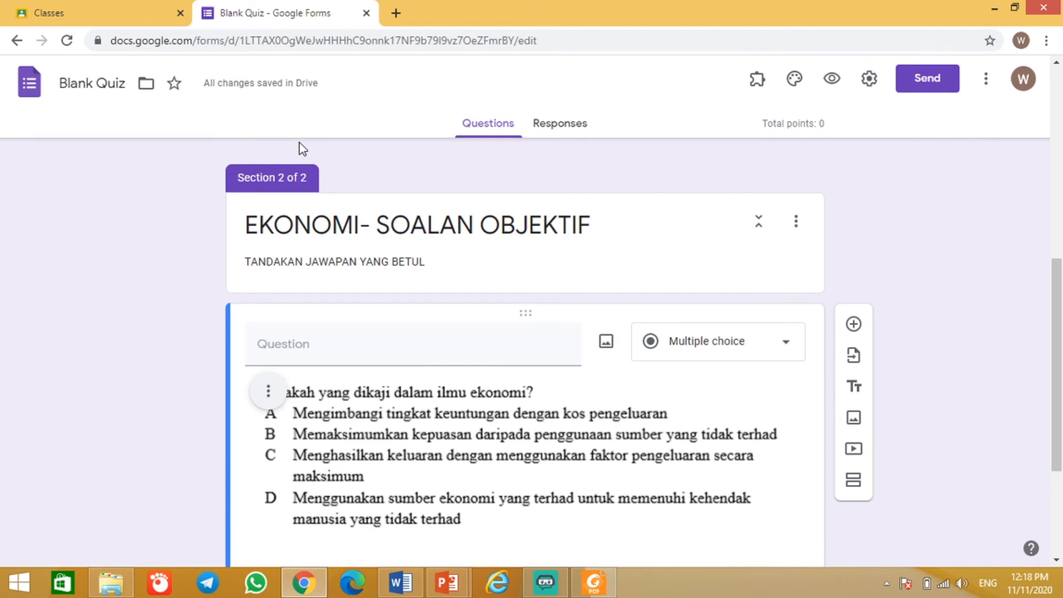
pyautogui.click(297, 344)
pyautogui.write('SOALAN 1')
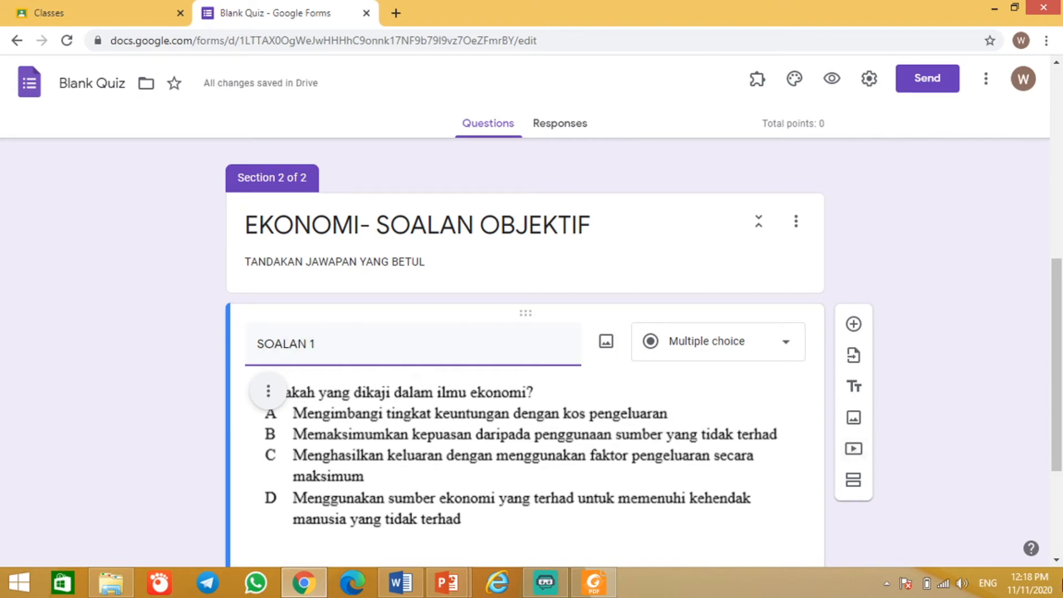
# Step: Give the SOALAN 1 question the answer options A, B, C and D, using the suggested options after entering A
pyautogui.scroll(-3, 1051, 563)
pyautogui.click(612, 354)
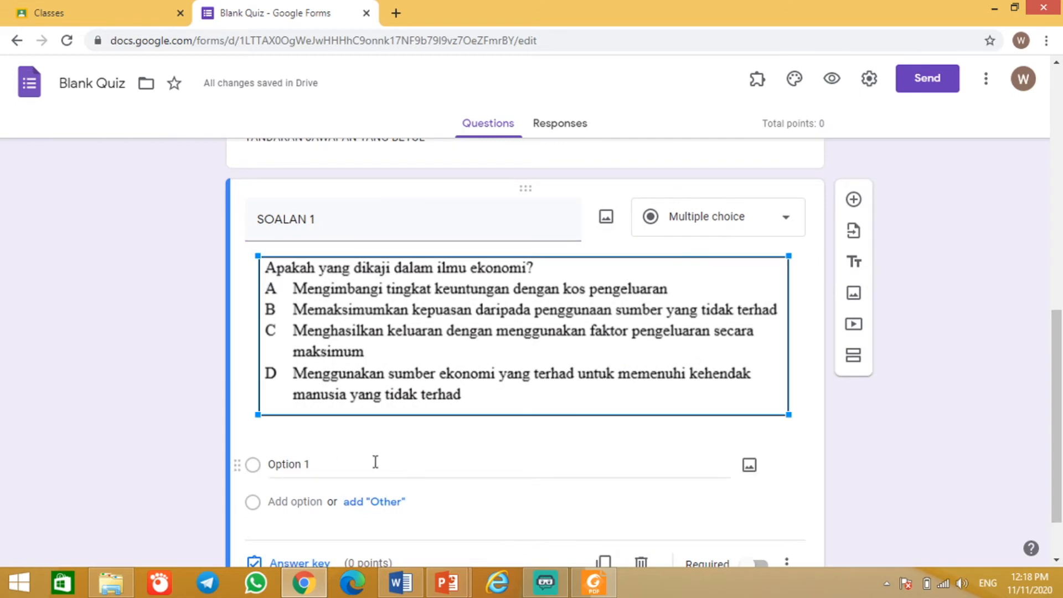
pyautogui.click(320, 467)
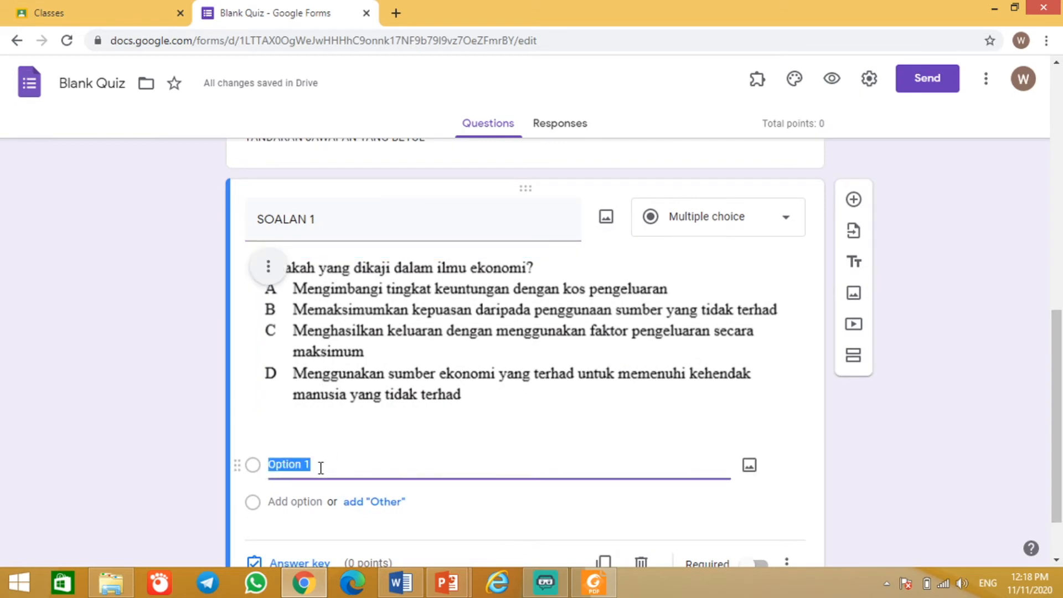
pyautogui.write('A')
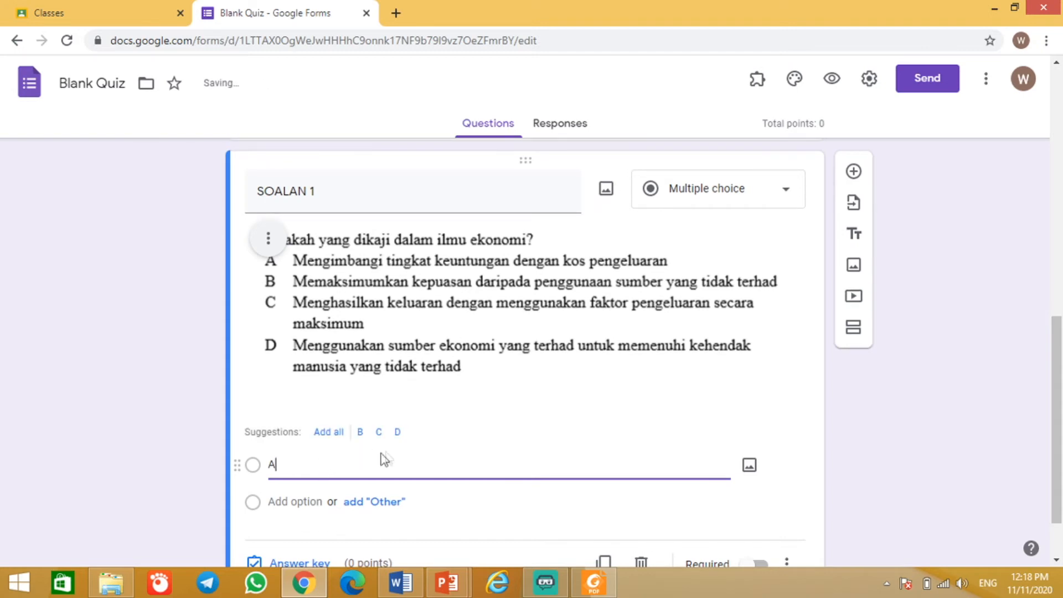
pyautogui.click(331, 437)
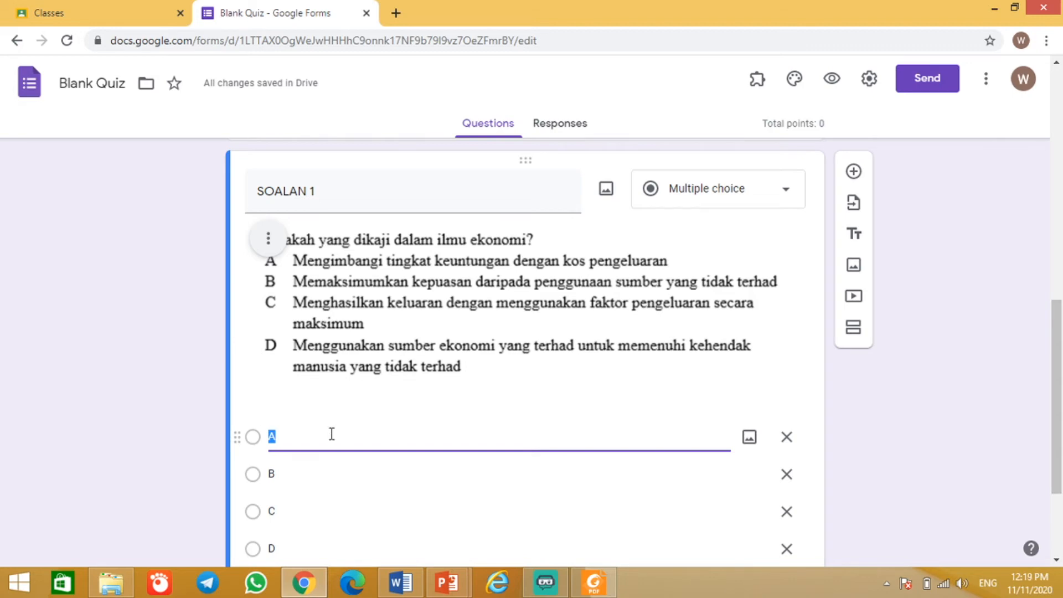
# Step: Set the answer key of SOALAN 1 to 1 point with B as the correct answer
pyautogui.scroll(-3, 332, 433)
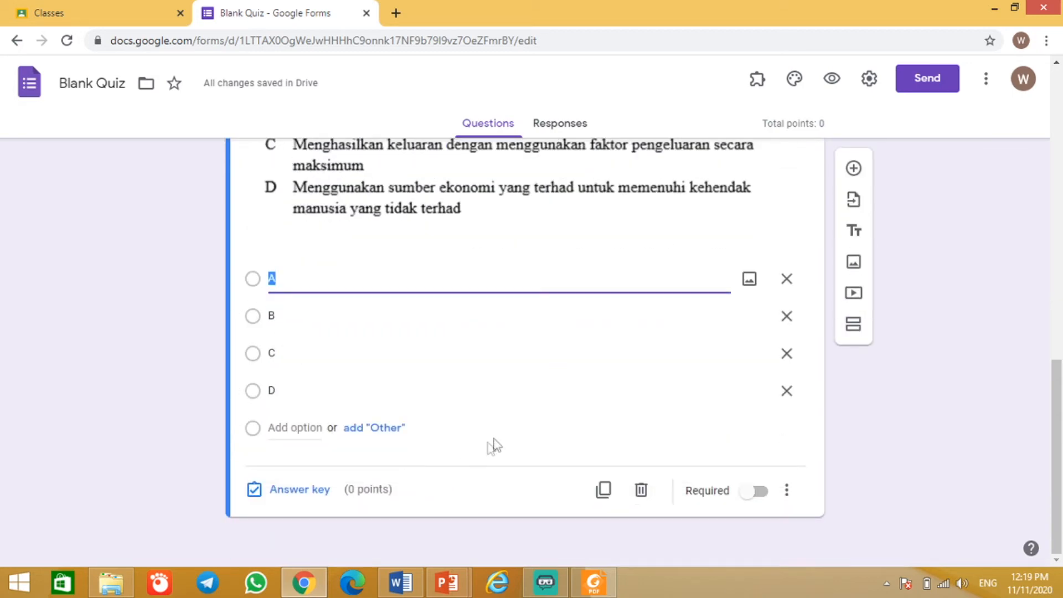
pyautogui.click(311, 494)
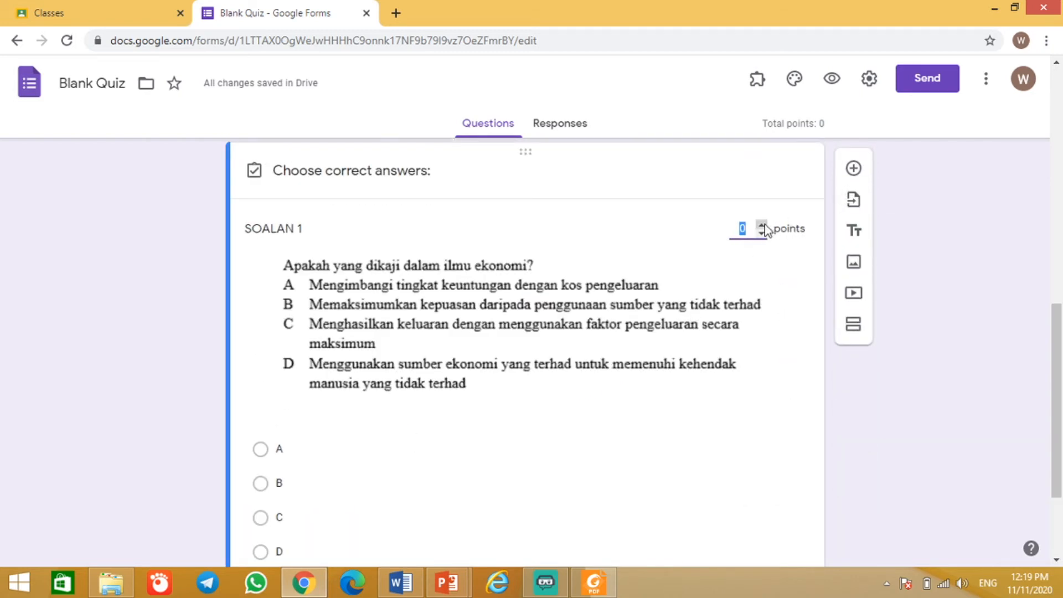
pyautogui.click(763, 225)
pyautogui.scroll(-3, 764, 230)
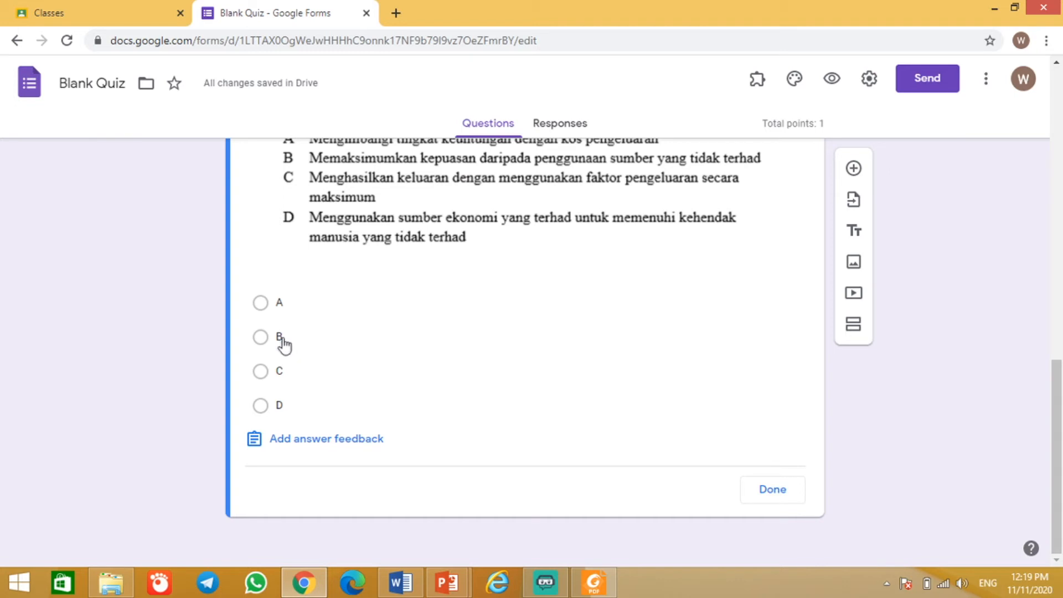
pyautogui.click(263, 341)
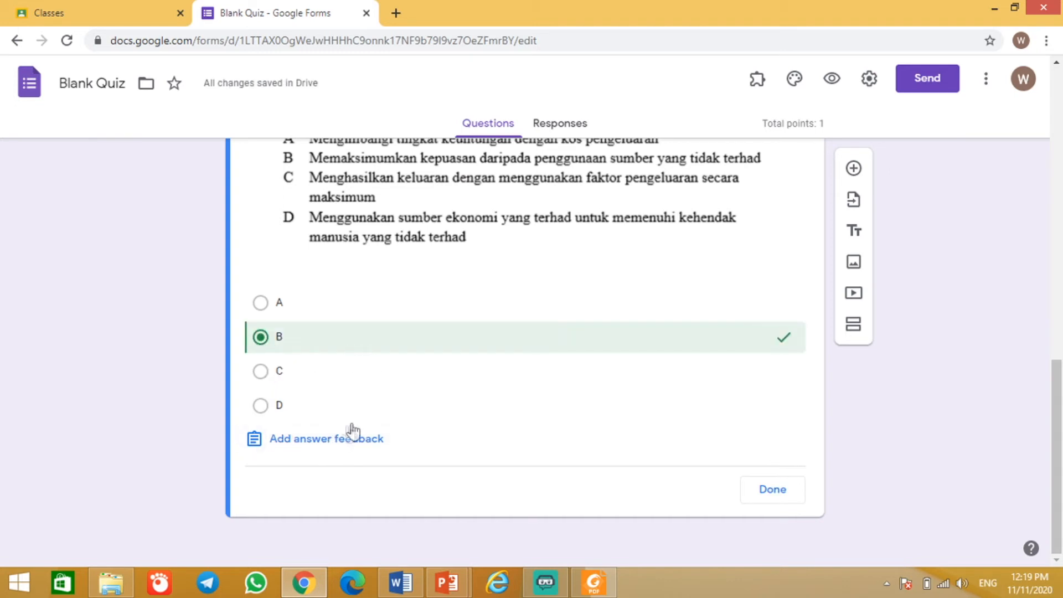
# Step: Add the feedback "B" for correct answers to SOALAN 1 and finish its answer key
pyautogui.click(326, 440)
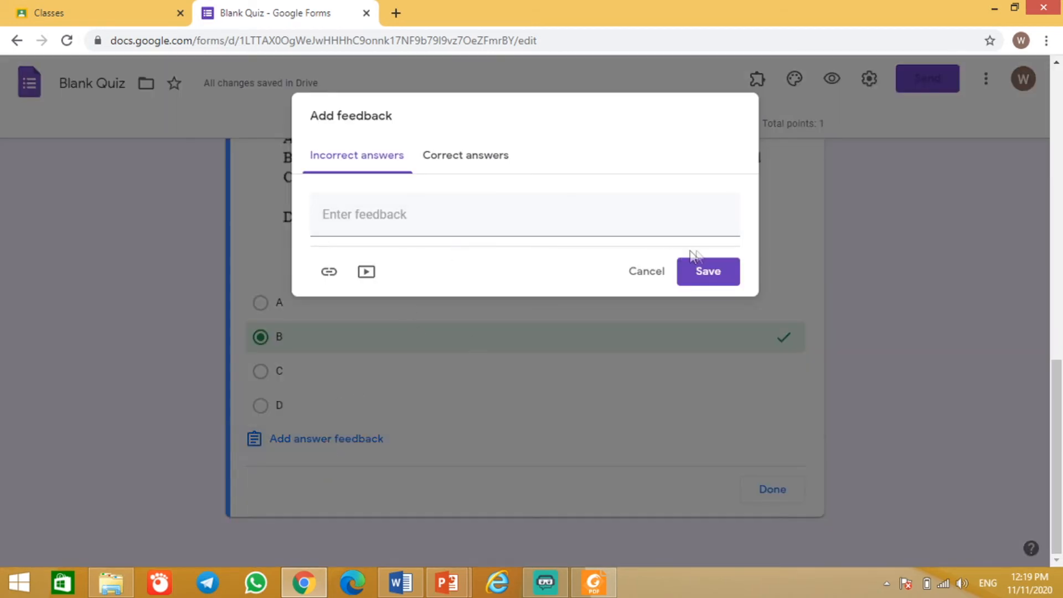
pyautogui.click(492, 162)
pyautogui.click(381, 219)
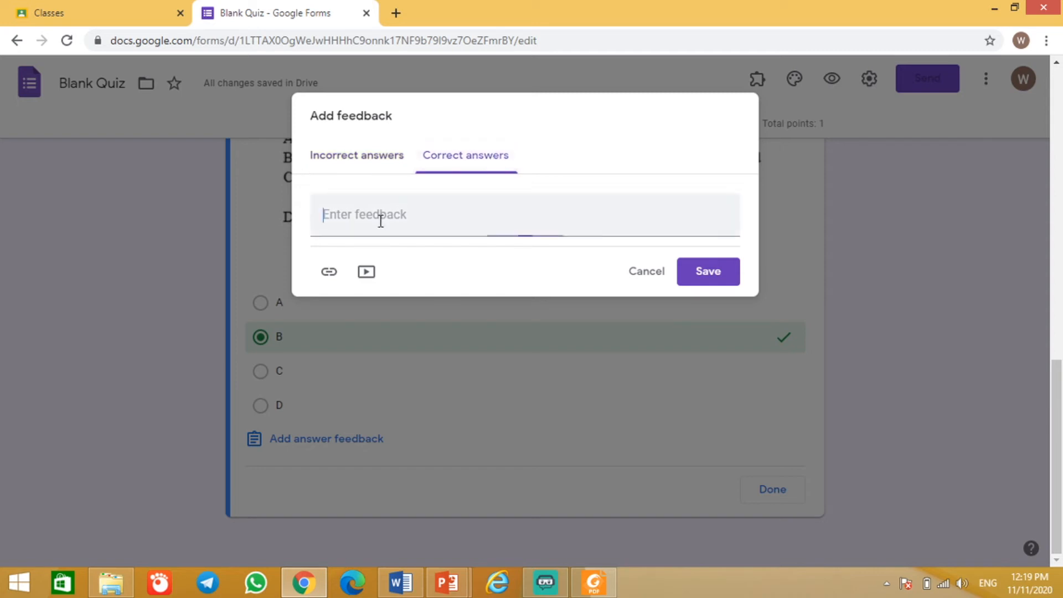
pyautogui.write('B')
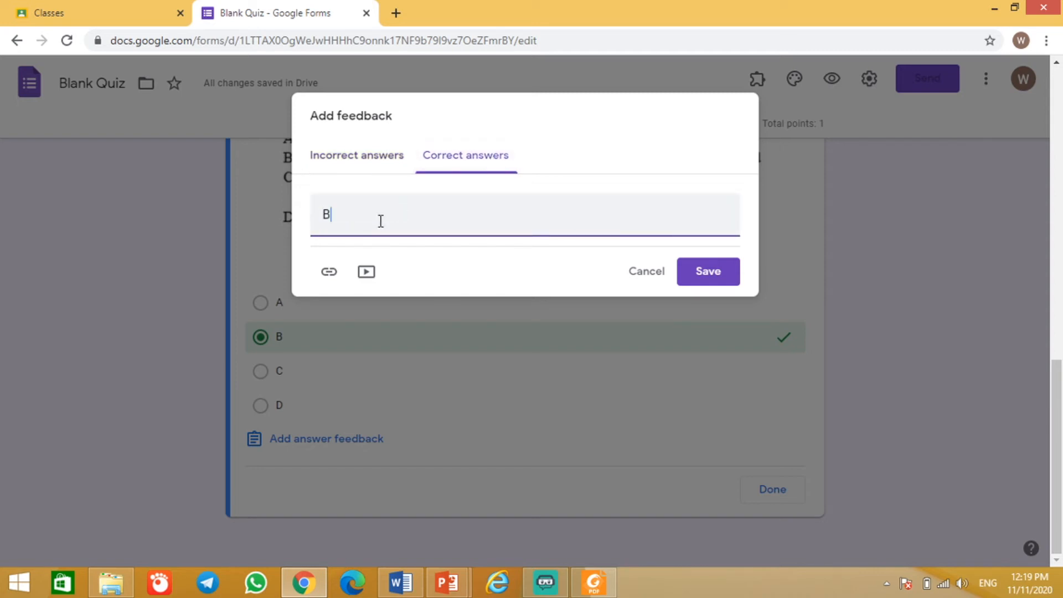
pyautogui.click(720, 278)
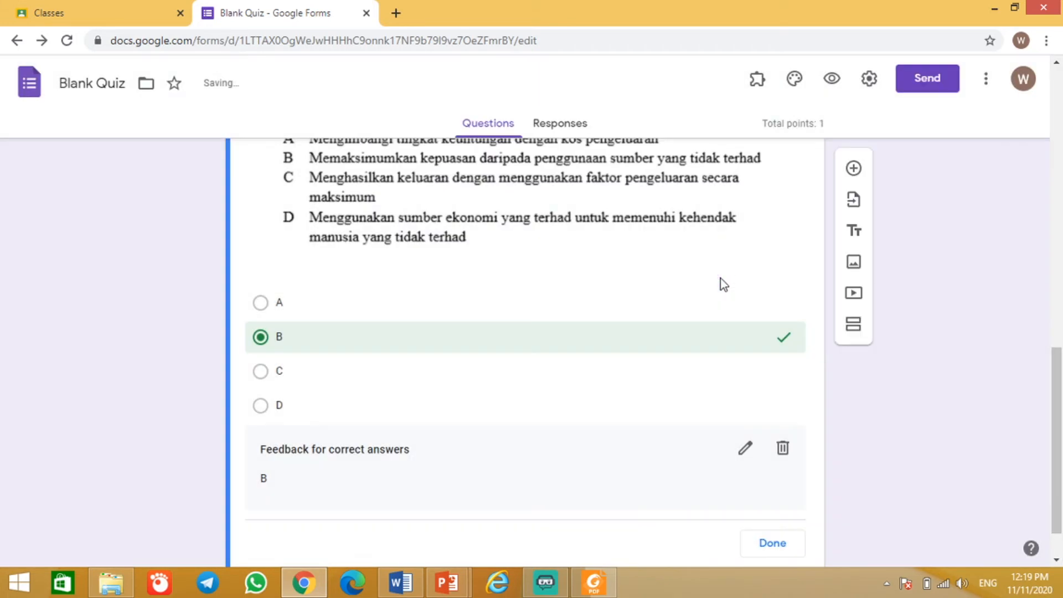
pyautogui.click(785, 544)
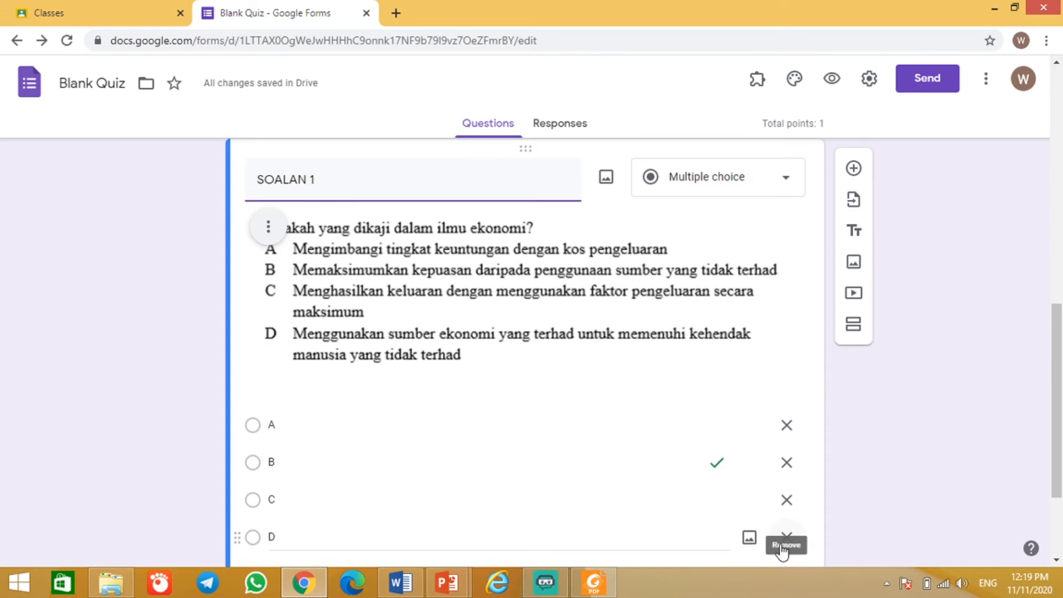
# Step: Shrink the image in SOALAN 1 slightly and add a new question below it
pyautogui.moveTo(1058, 564)
pyautogui.scroll(-3, 1059, 563)
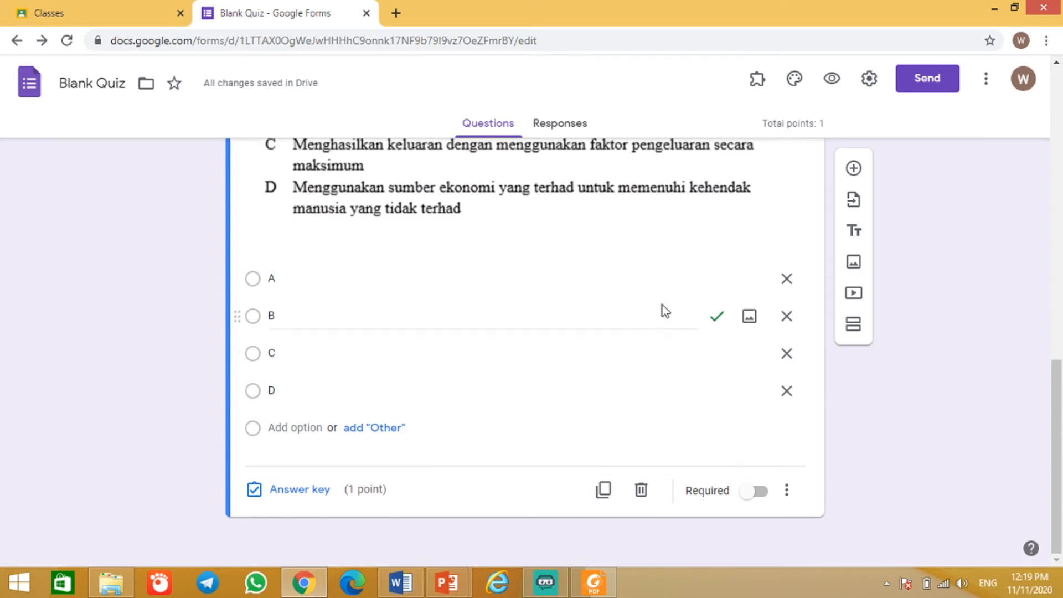
pyautogui.click(542, 194)
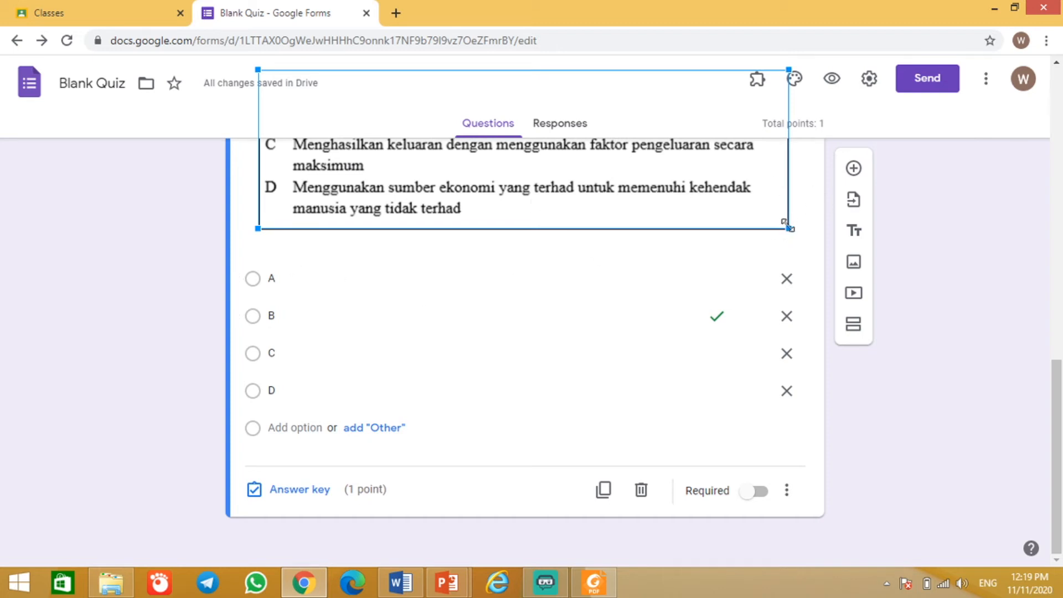
pyautogui.moveTo(789, 227); pyautogui.dragTo(760, 218)
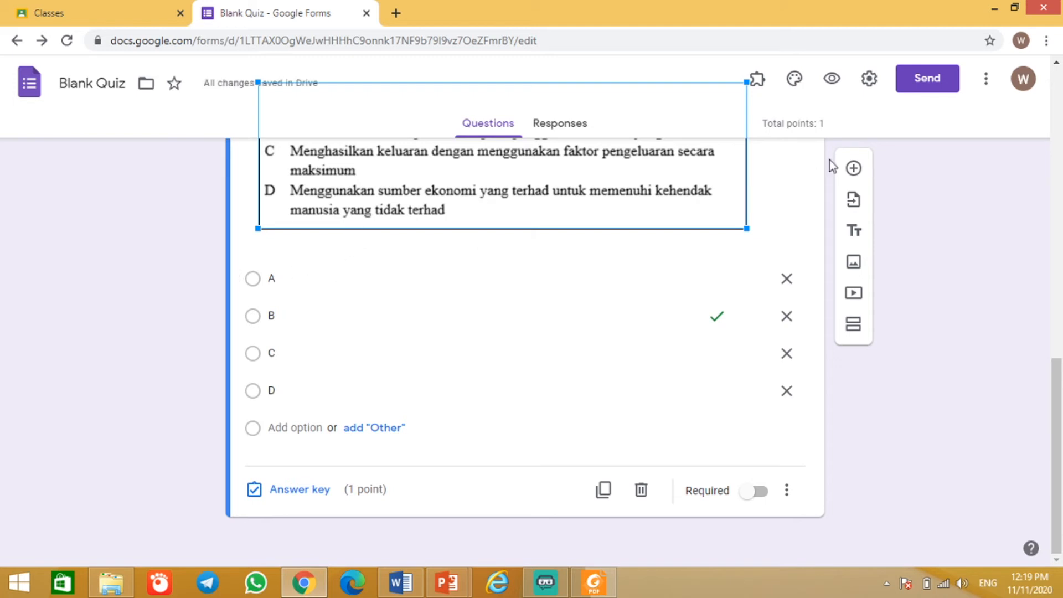
pyautogui.click(853, 170)
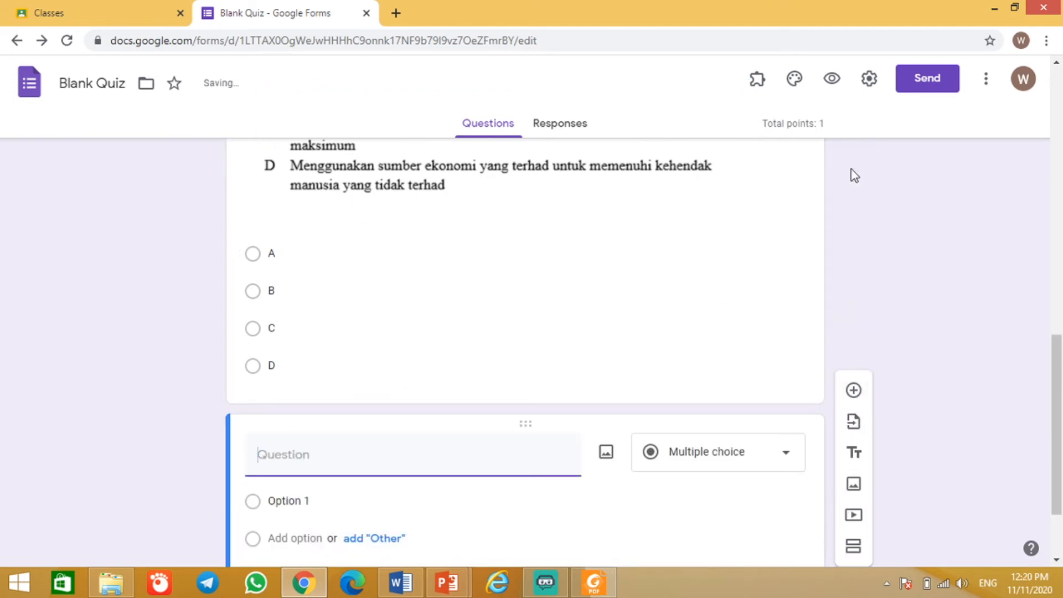
# Step: Switch to Foxit Reader for question 9 of TERENGGANU KERTAS 1.pdf and bring up Presentation1 in PowerPoint
pyautogui.click(592, 587)
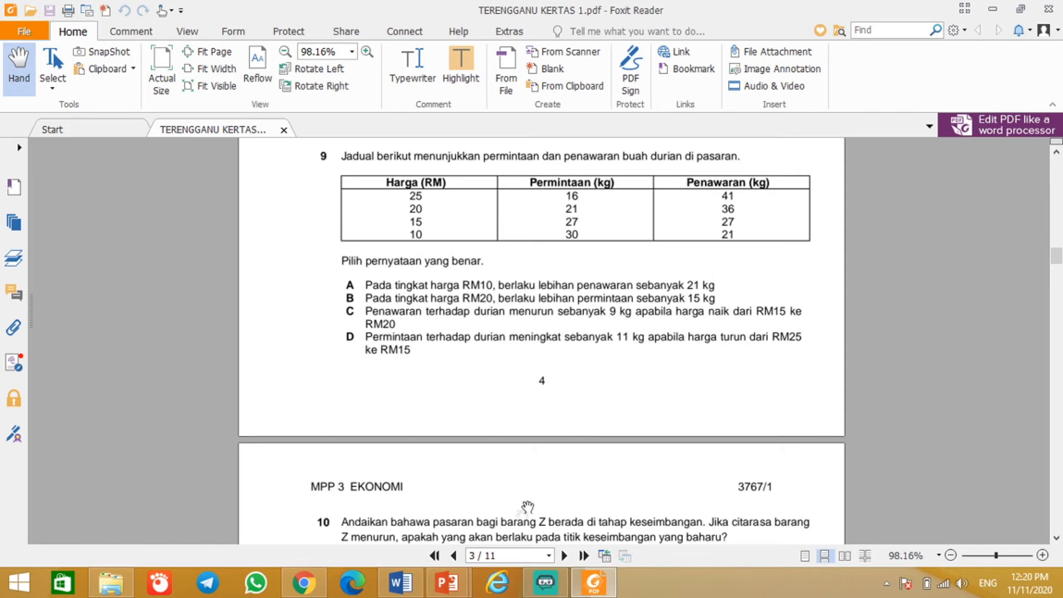
pyautogui.moveTo(450, 580)
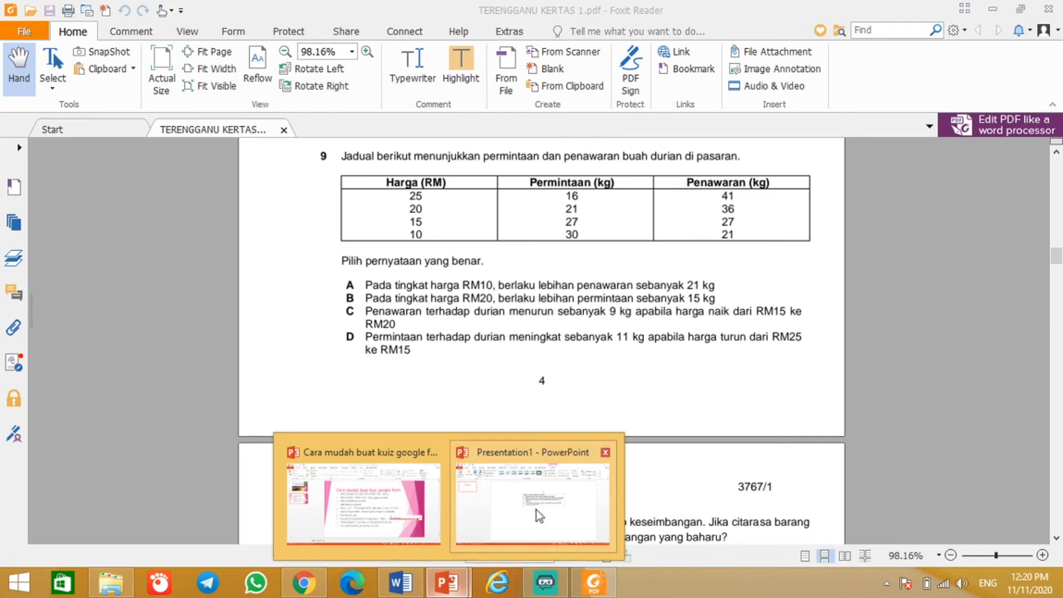
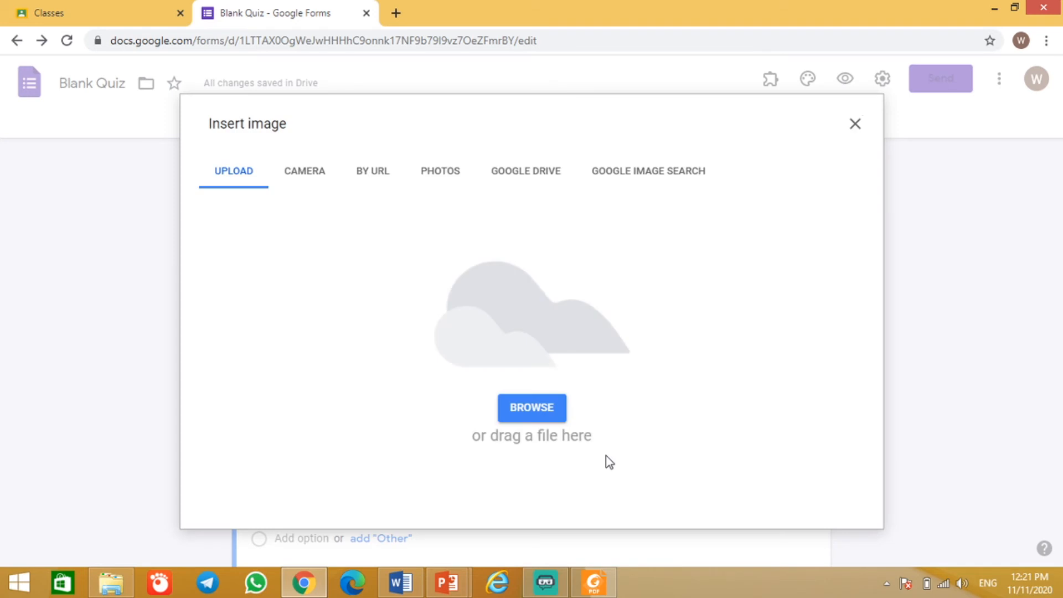
# Step: Insert the image Picture2 from the Pictures folder into the new question and title it "SOALAN 2"
pyautogui.click(524, 411)
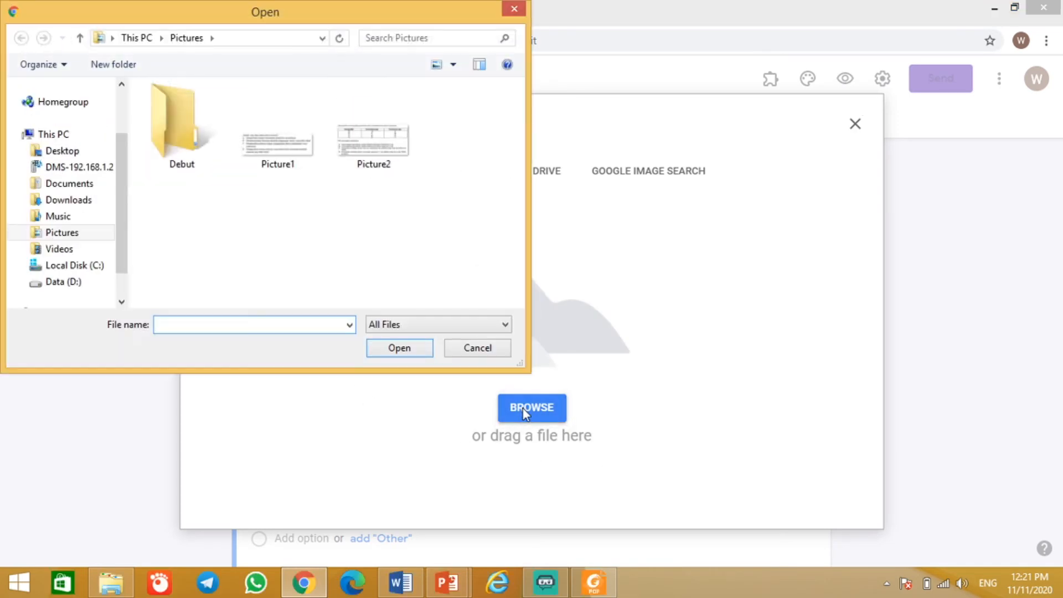
pyautogui.doubleClick(381, 147)
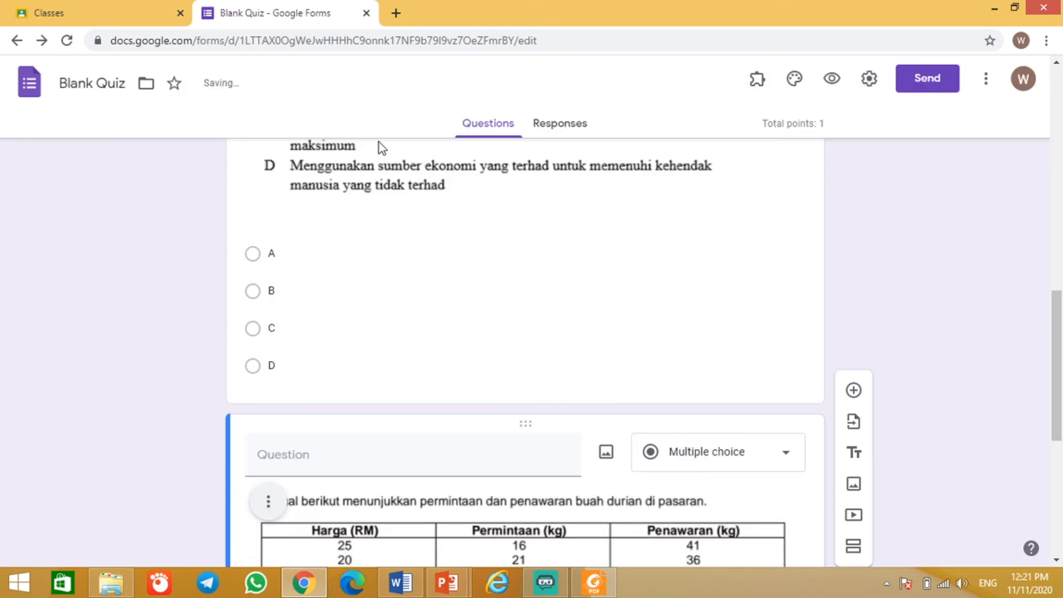
pyautogui.scroll(-3, 379, 142)
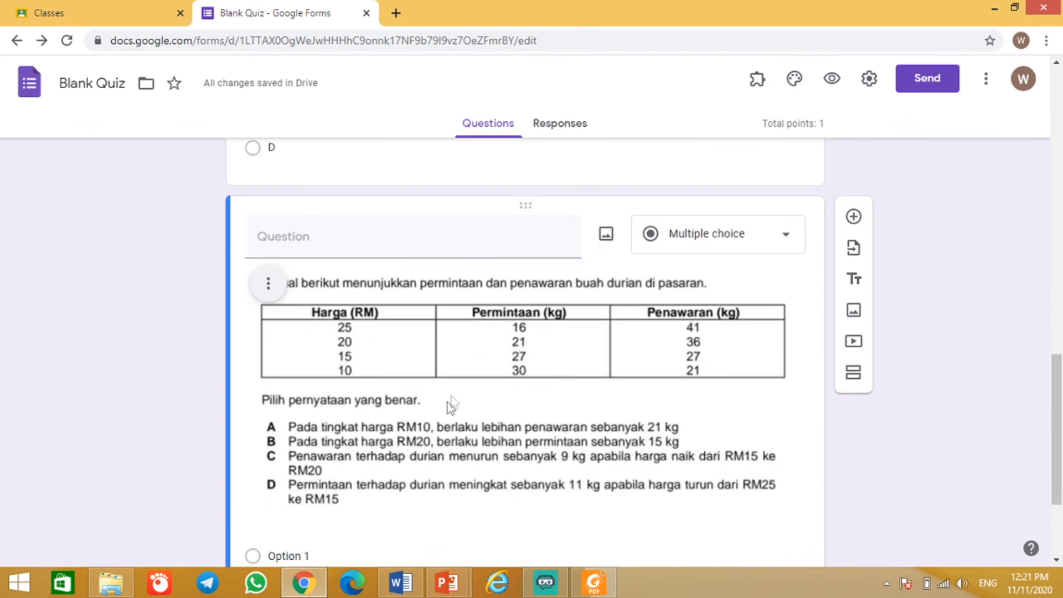
pyautogui.click(323, 242)
pyautogui.write('SOALAN 2')
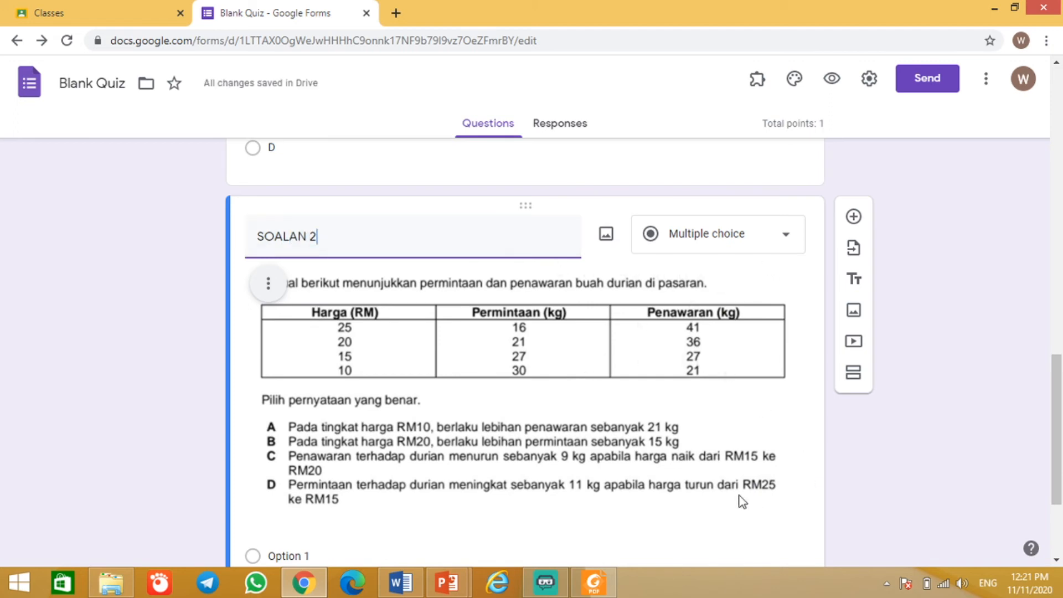
# Step: Give SOALAN 2 the answer options A, B, C and D, using the suggested options for the last three
pyautogui.scroll(-3, 741, 501)
pyautogui.click(284, 392)
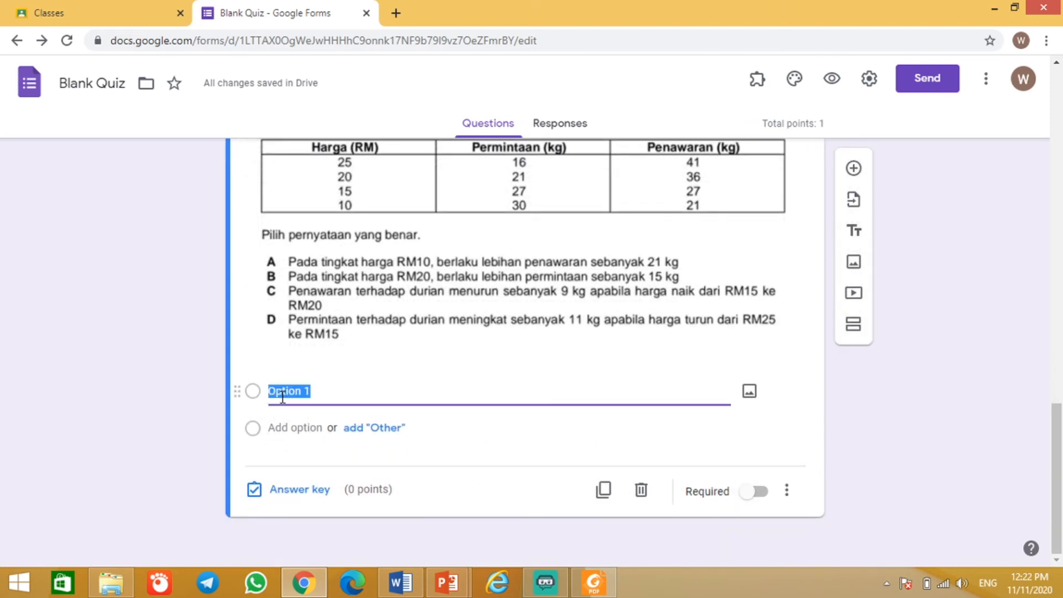
pyautogui.write('A')
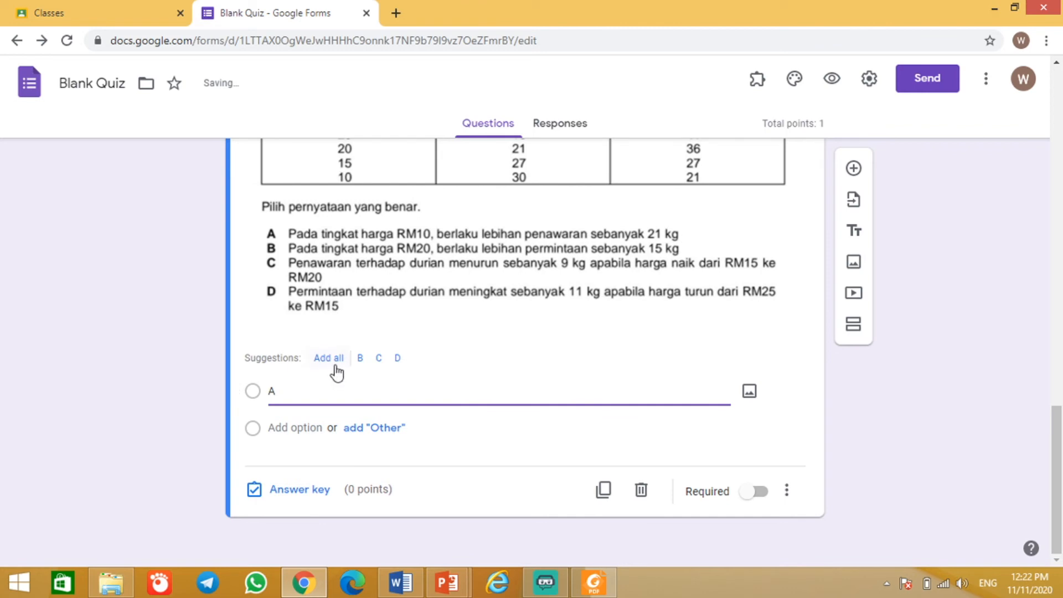
pyautogui.click(331, 360)
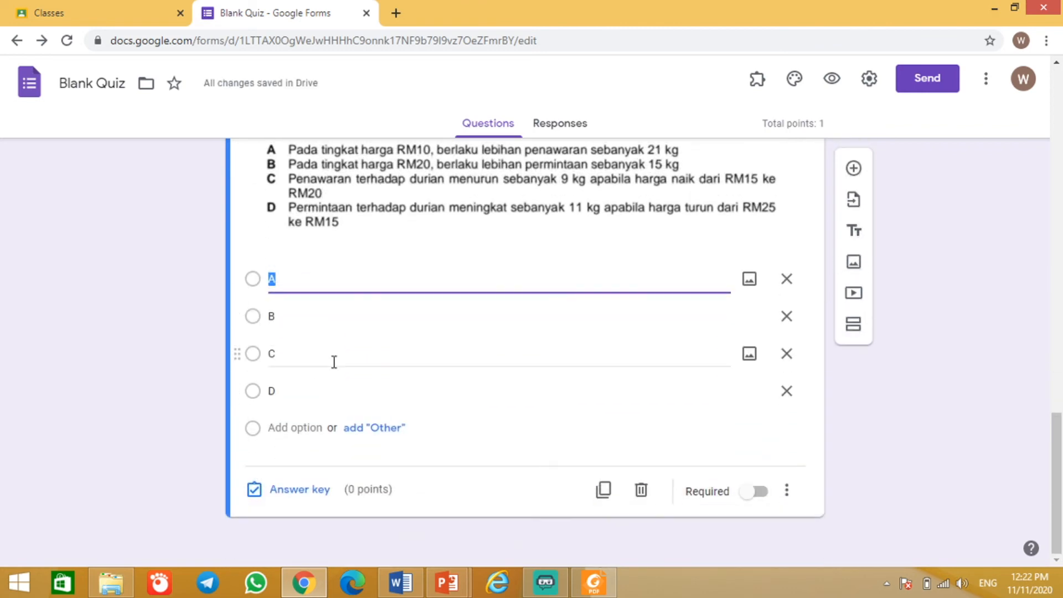
# Step: Set the answer key of SOALAN 2 to 1 point with C as the correct answer
pyautogui.click(303, 498)
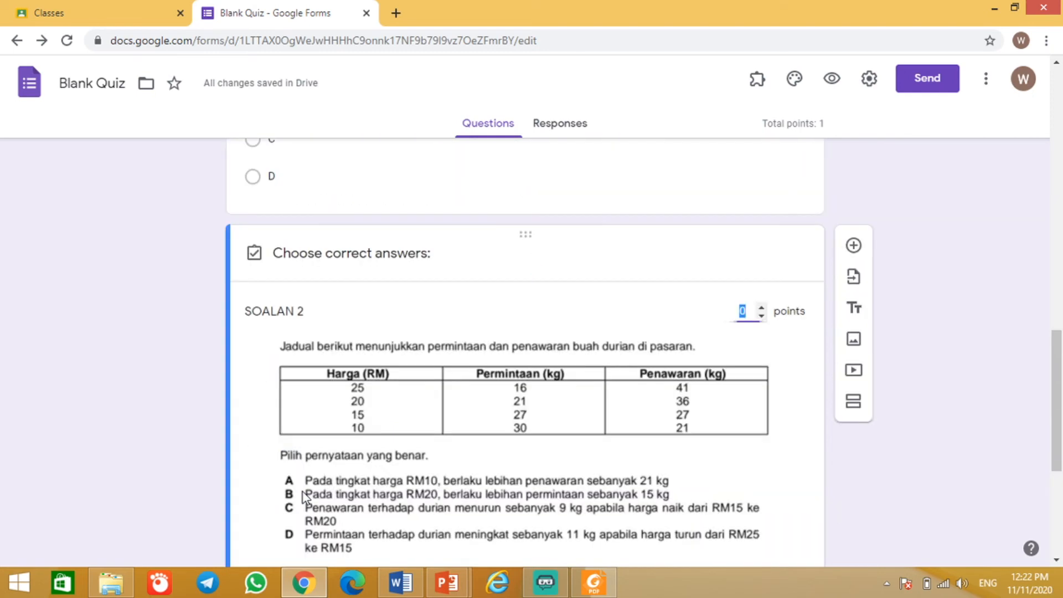
pyautogui.click(761, 307)
pyautogui.scroll(-5, 762, 313)
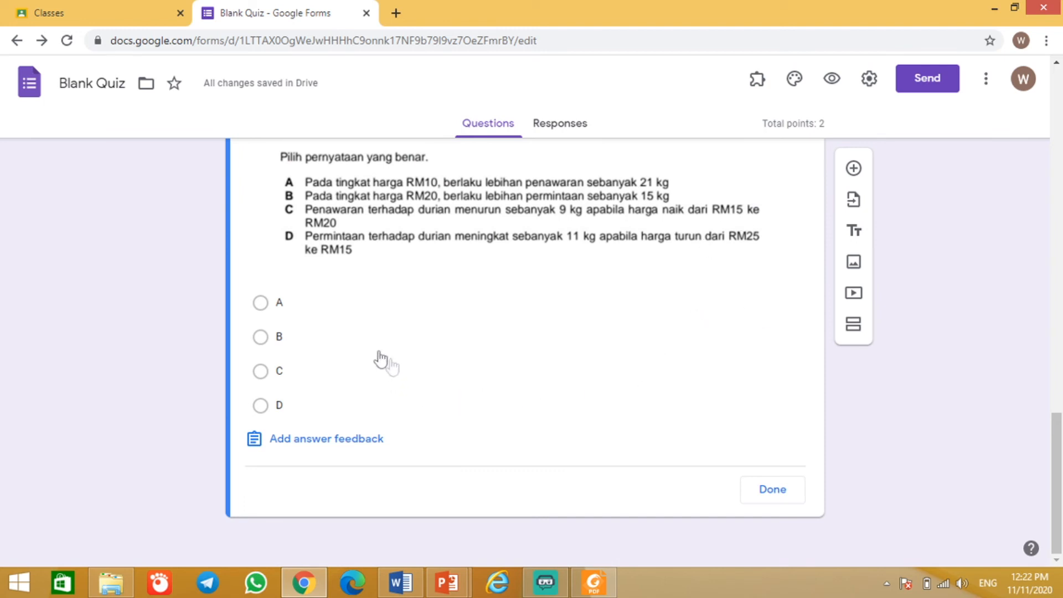
pyautogui.click(261, 372)
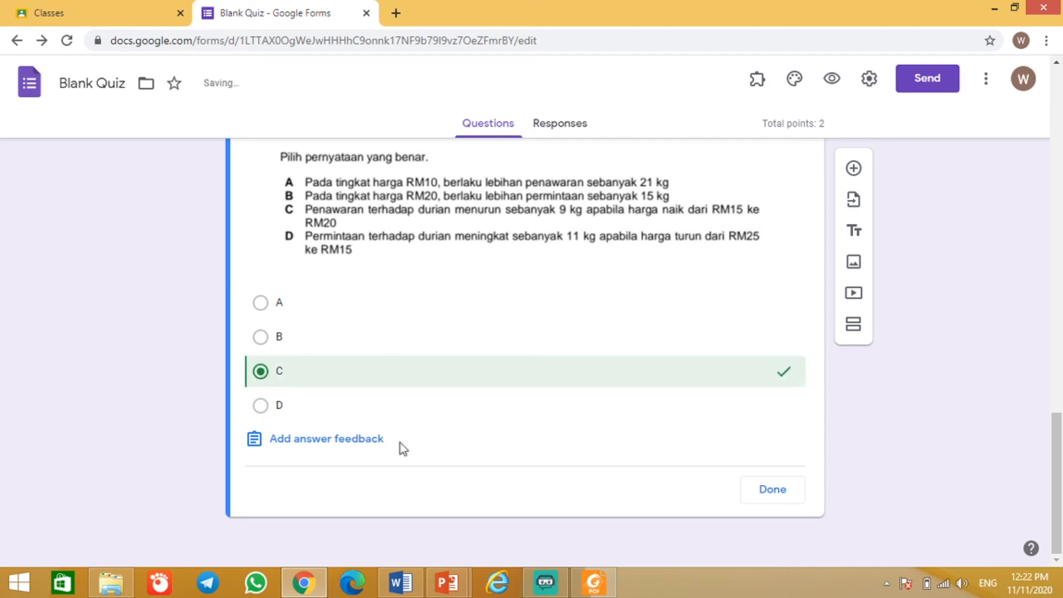
# Step: Add the feedback "C" for correct answers to SOALAN 2 and finish its answer key
pyautogui.click(360, 440)
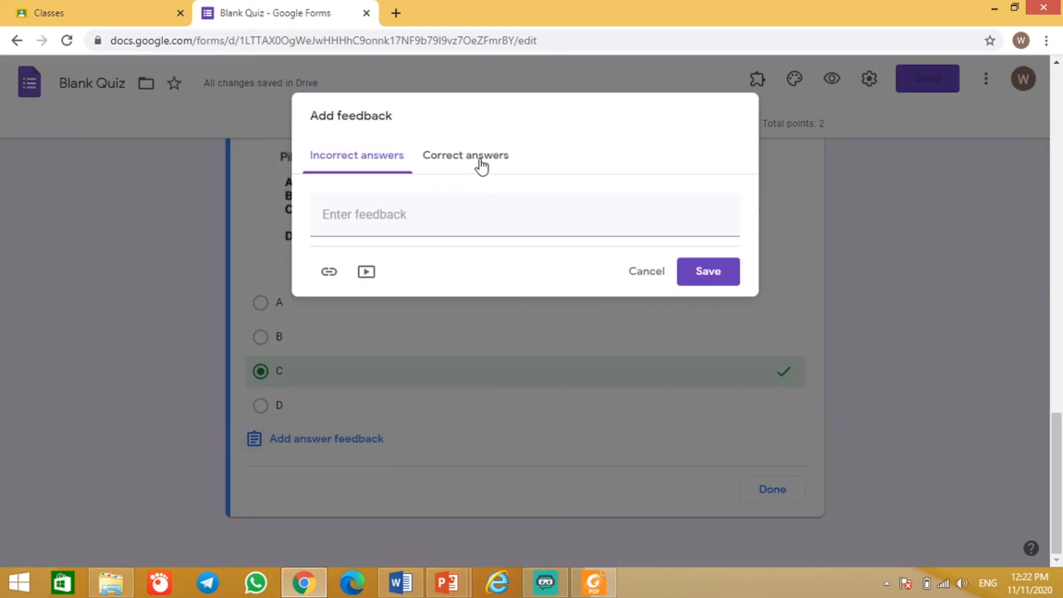
pyautogui.click(481, 165)
pyautogui.click(382, 225)
pyautogui.write('C')
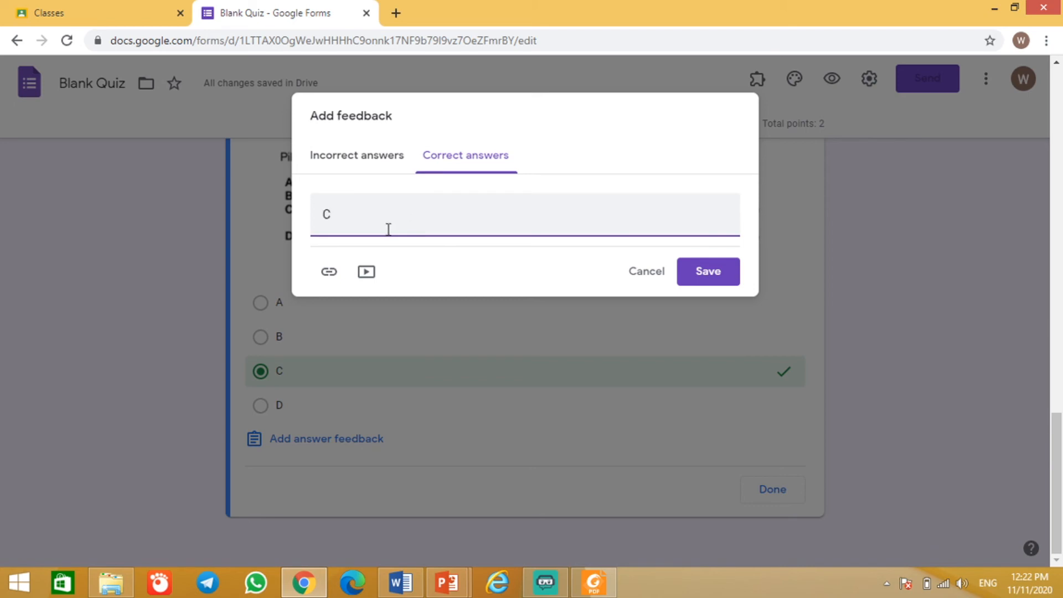
pyautogui.click(707, 273)
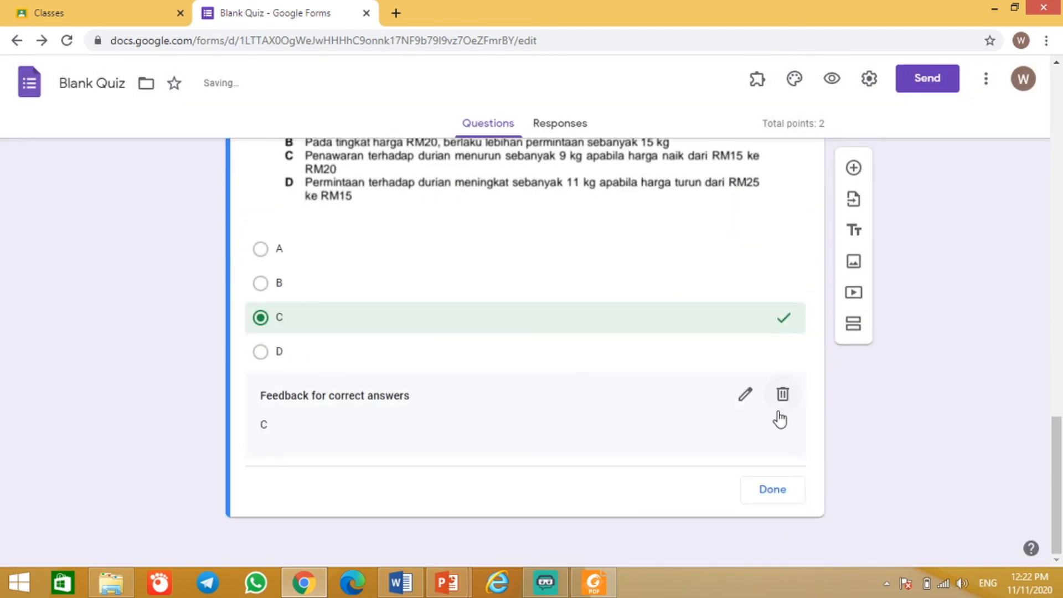
pyautogui.click(772, 490)
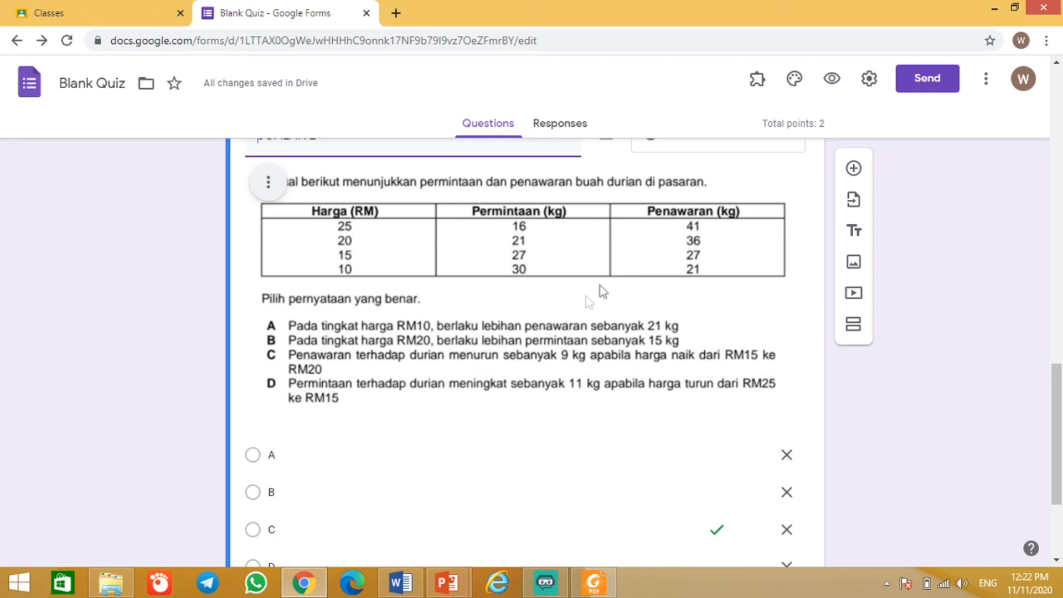
# Step: Remove the sign-in restriction to users in Ministry Of Education Malaysia from the form's general settings and save
pyautogui.click(869, 80)
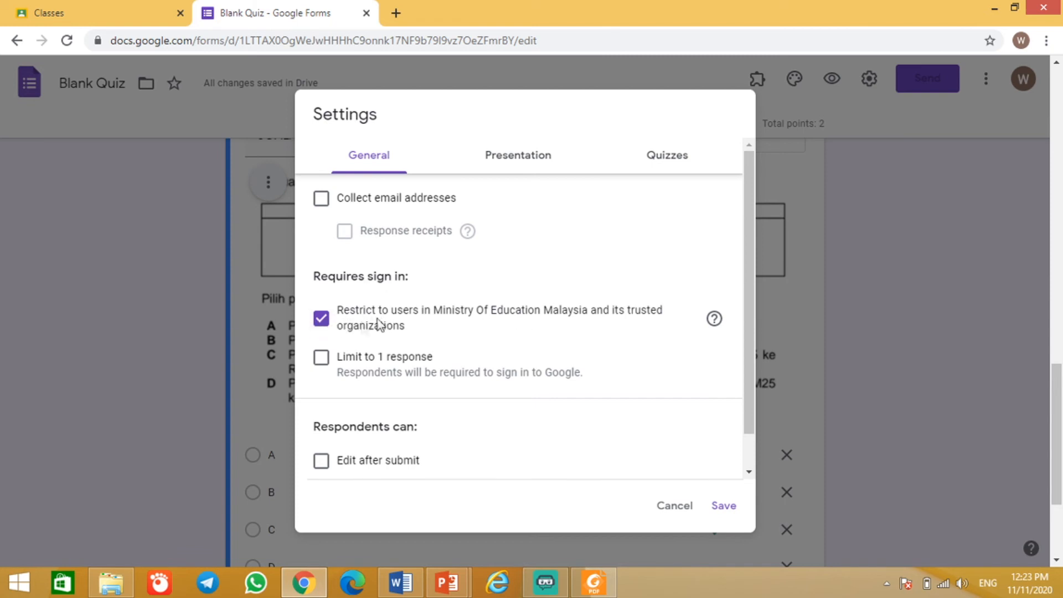
pyautogui.click(322, 321)
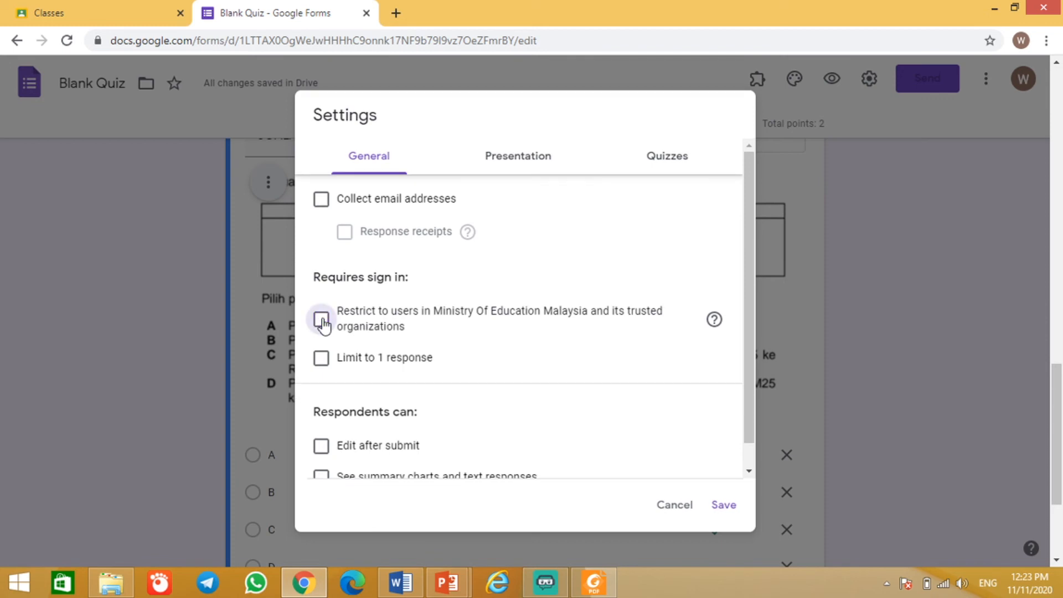
pyautogui.click(746, 473)
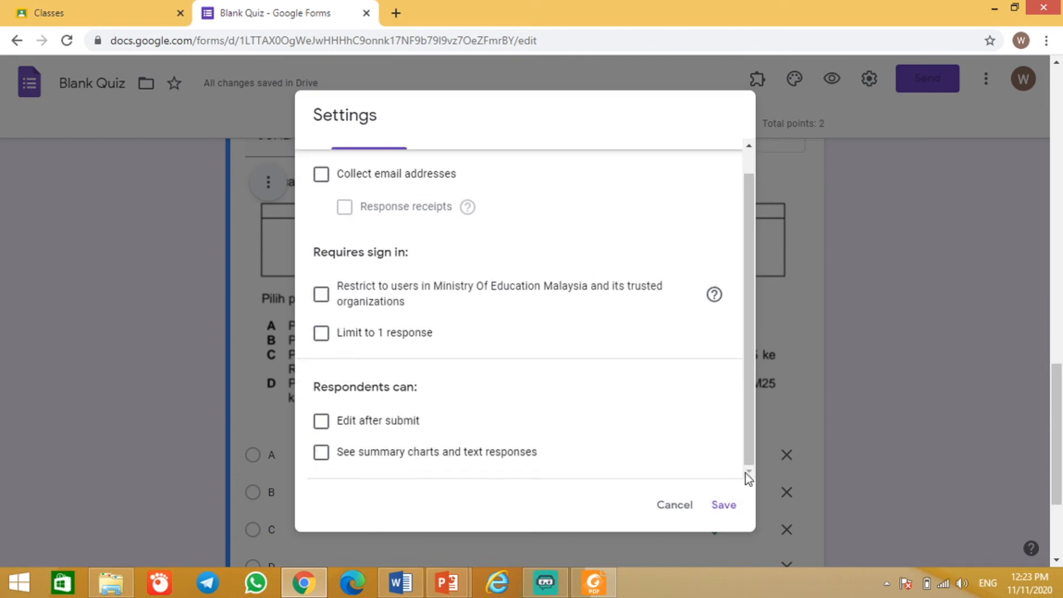
pyautogui.click(726, 506)
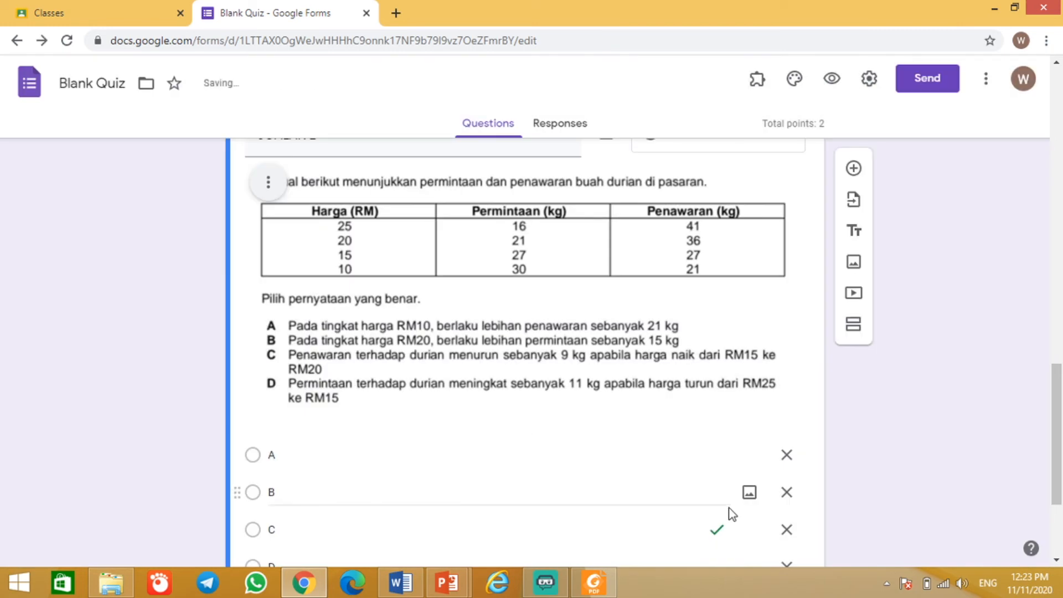
# Step: Review the form's presentation, quiz and general settings, including the grade release option, and save them as they are
pyautogui.click(870, 80)
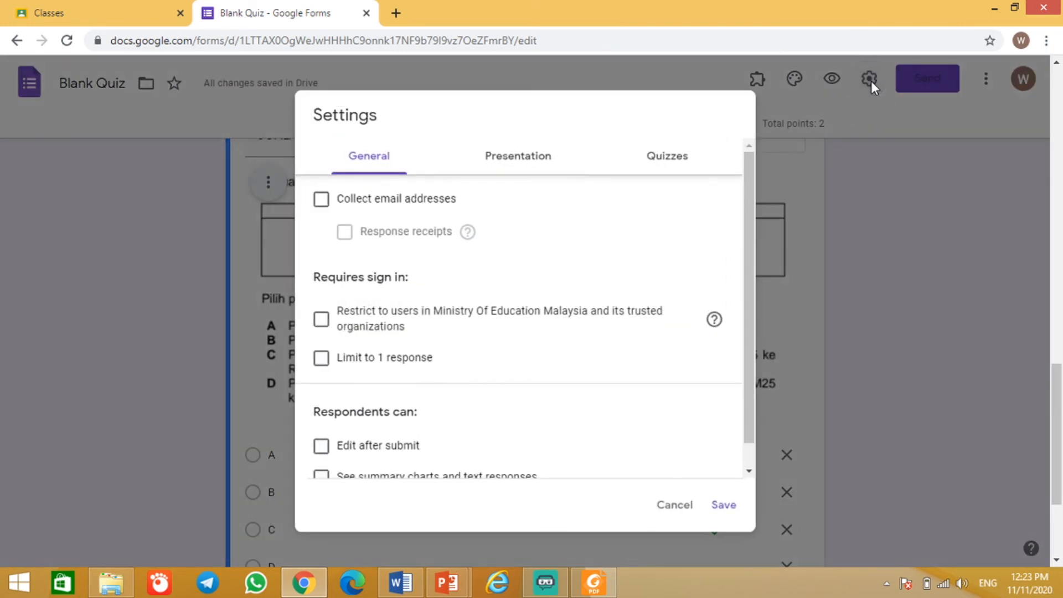
pyautogui.click(524, 162)
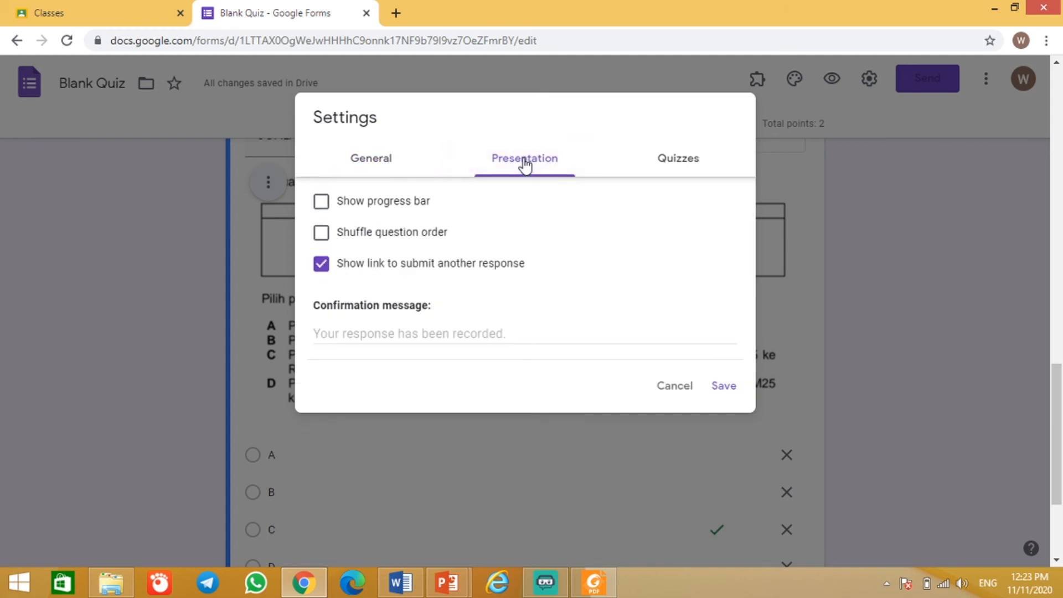
pyautogui.click(683, 166)
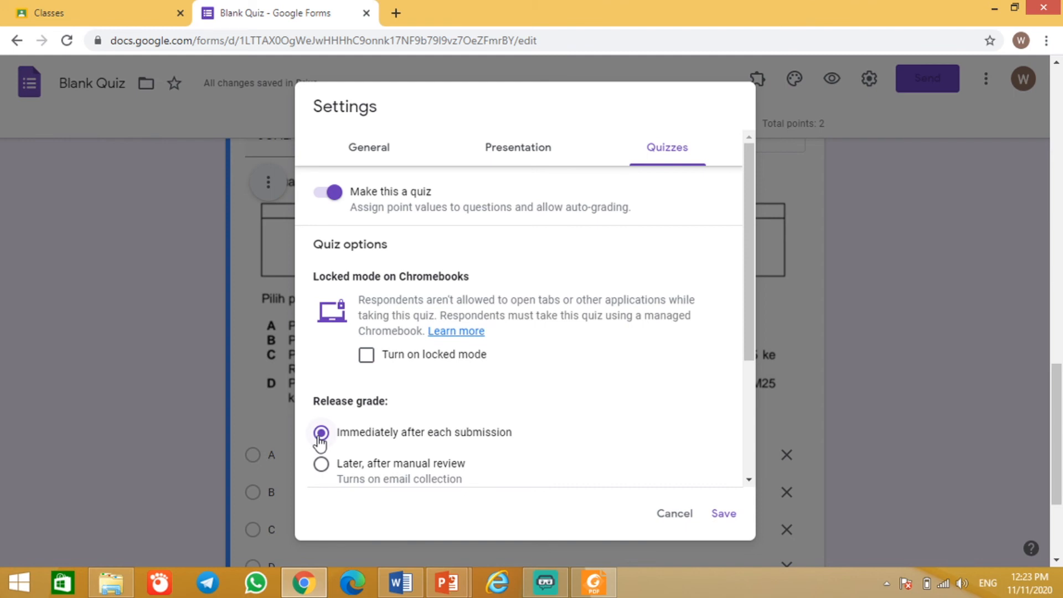
pyautogui.click(374, 147)
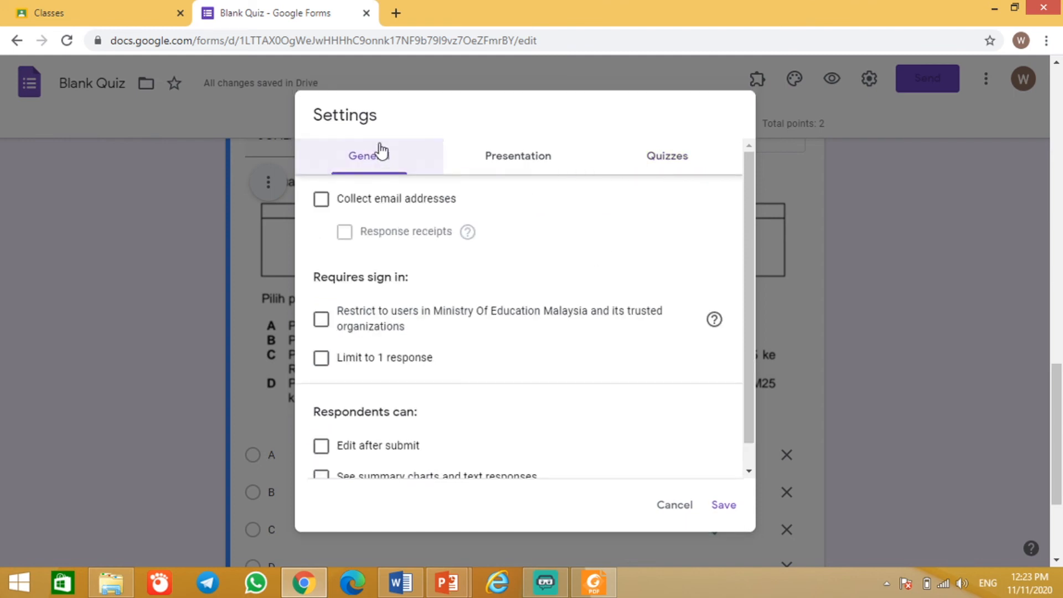
pyautogui.click(724, 507)
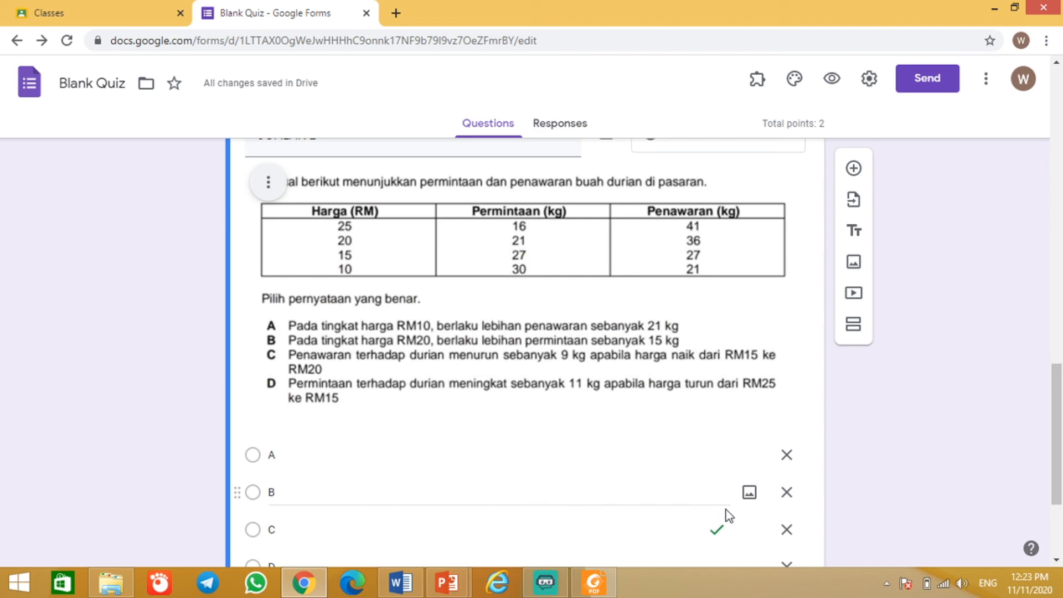
# Step: Insert the purple frost crystal image from the Work and School themes as the form's header
pyautogui.scroll(-3, 729, 515)
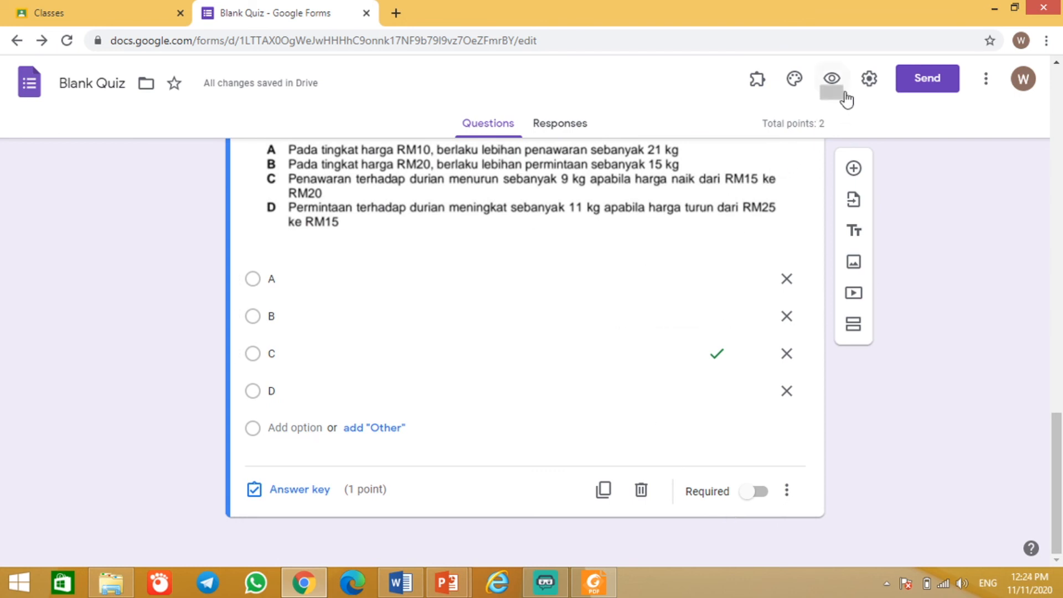
pyautogui.click(796, 80)
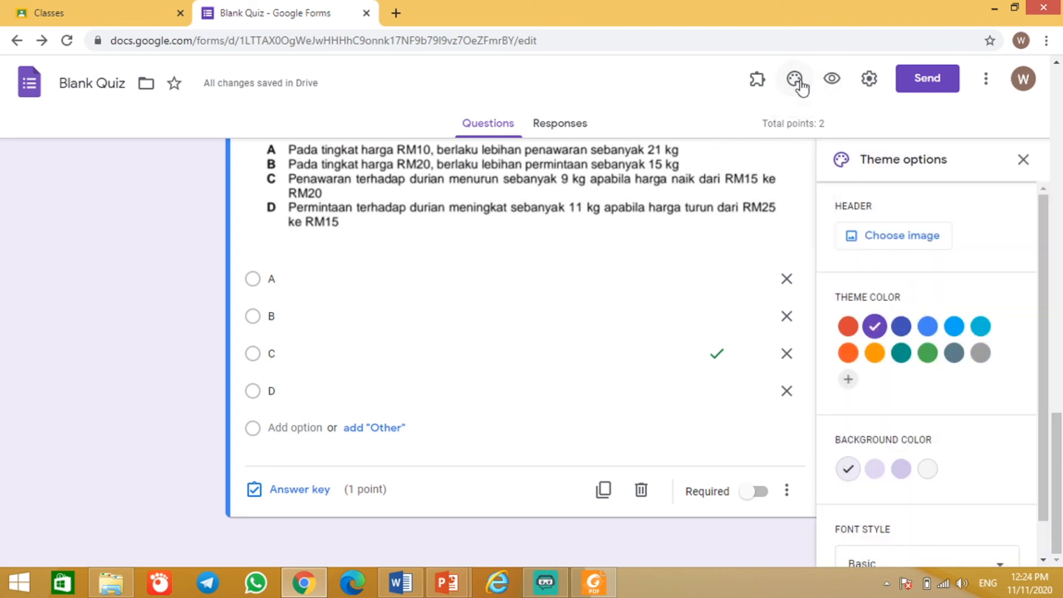
pyautogui.click(873, 236)
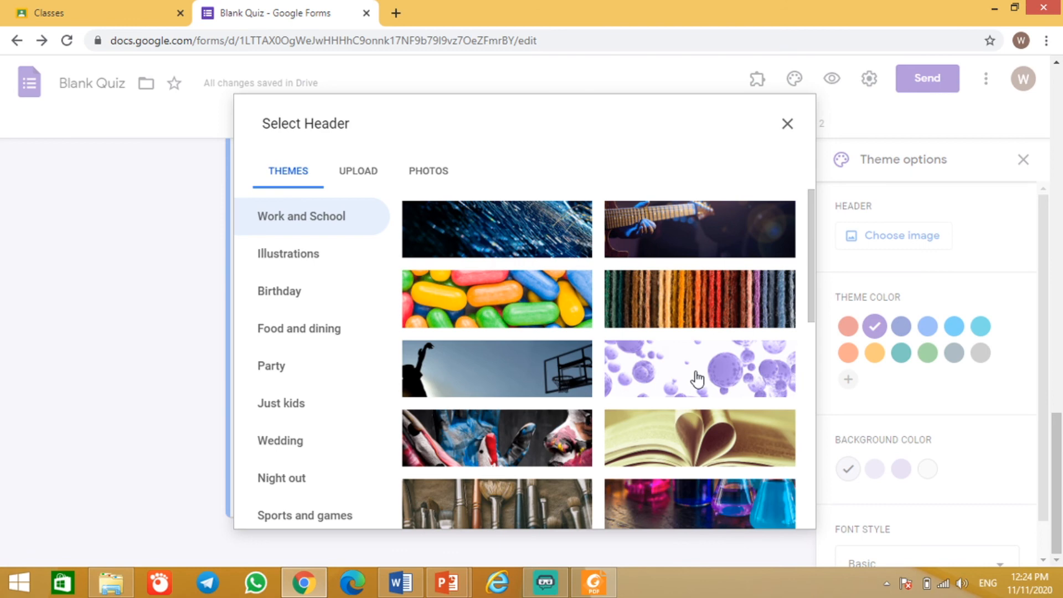
pyautogui.scroll(-1, 698, 378)
pyautogui.scroll(-6, 697, 378)
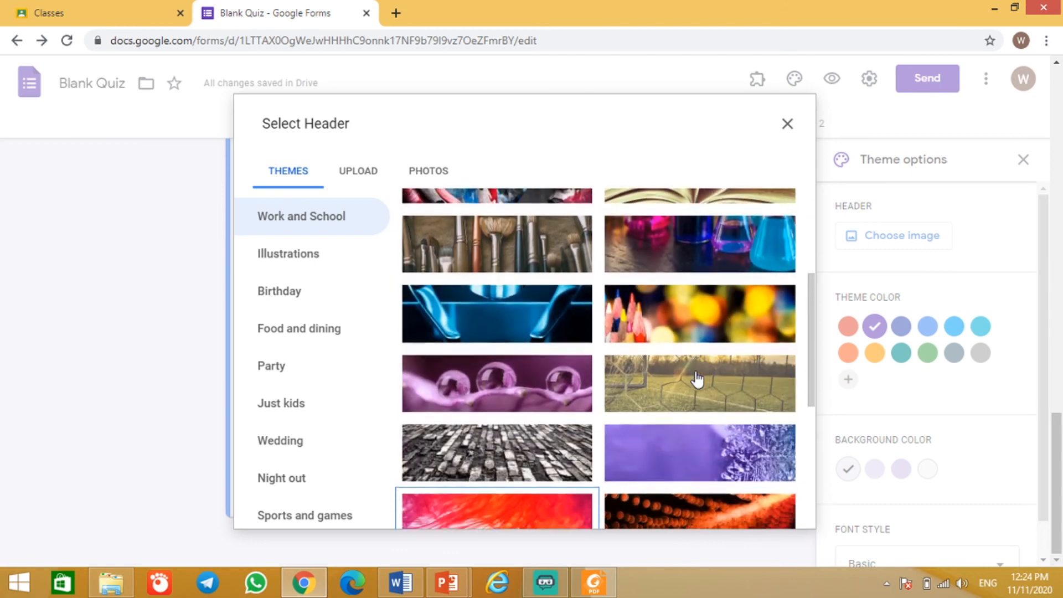
pyautogui.scroll(-1, 697, 378)
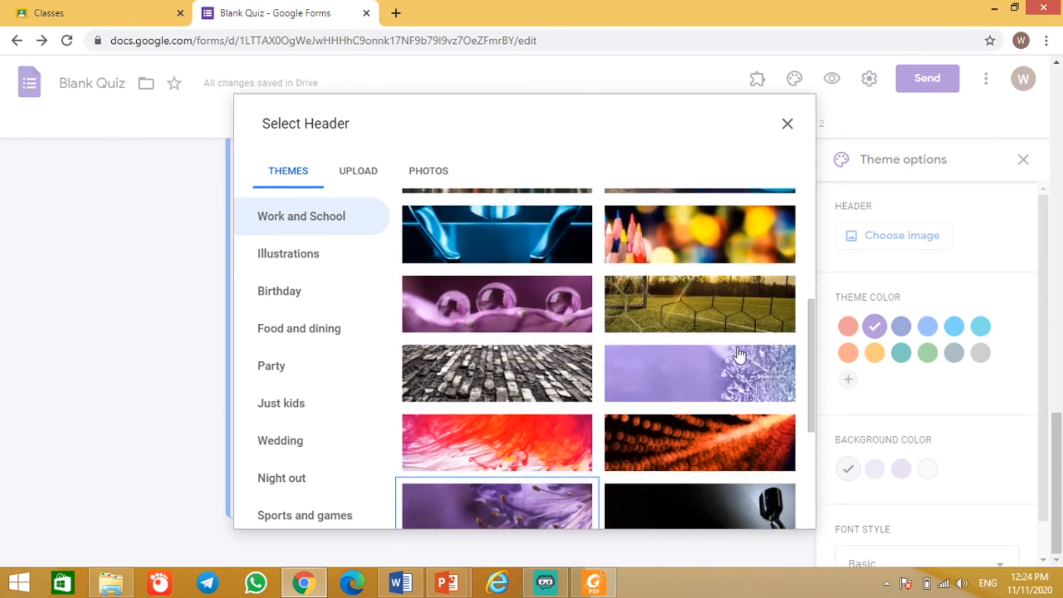
pyautogui.click(720, 373)
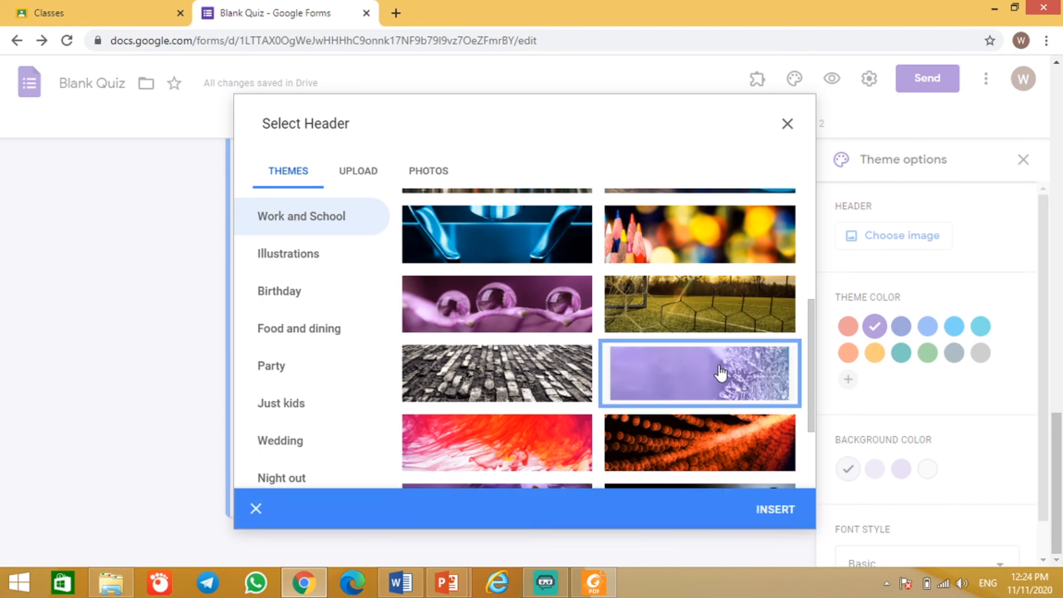
pyautogui.click(775, 509)
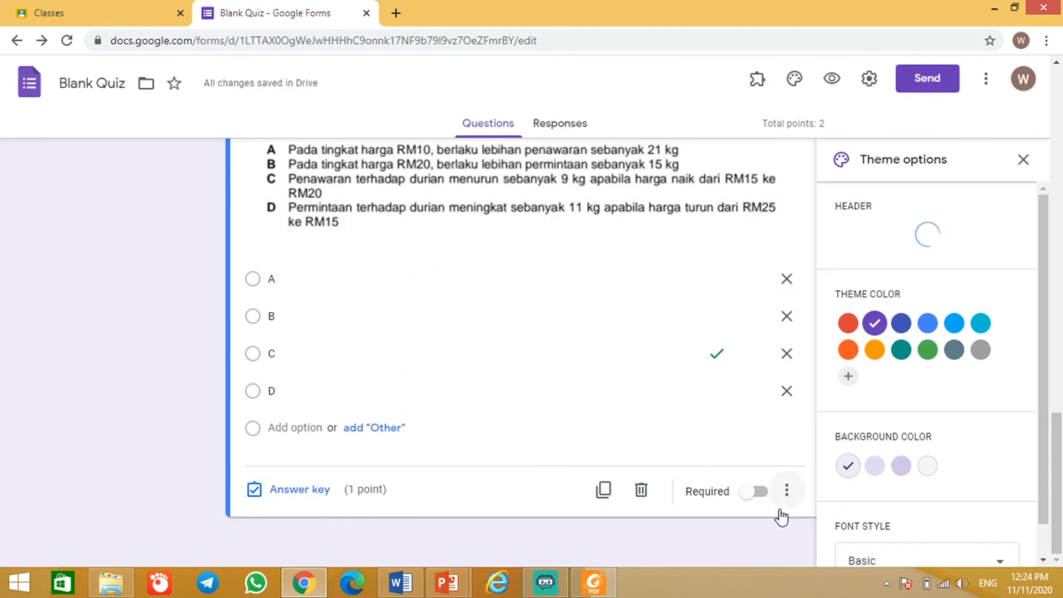
# Step: Look over the header and both sections of the themed form, and open the form's preview
pyautogui.scroll(12, 781, 516)
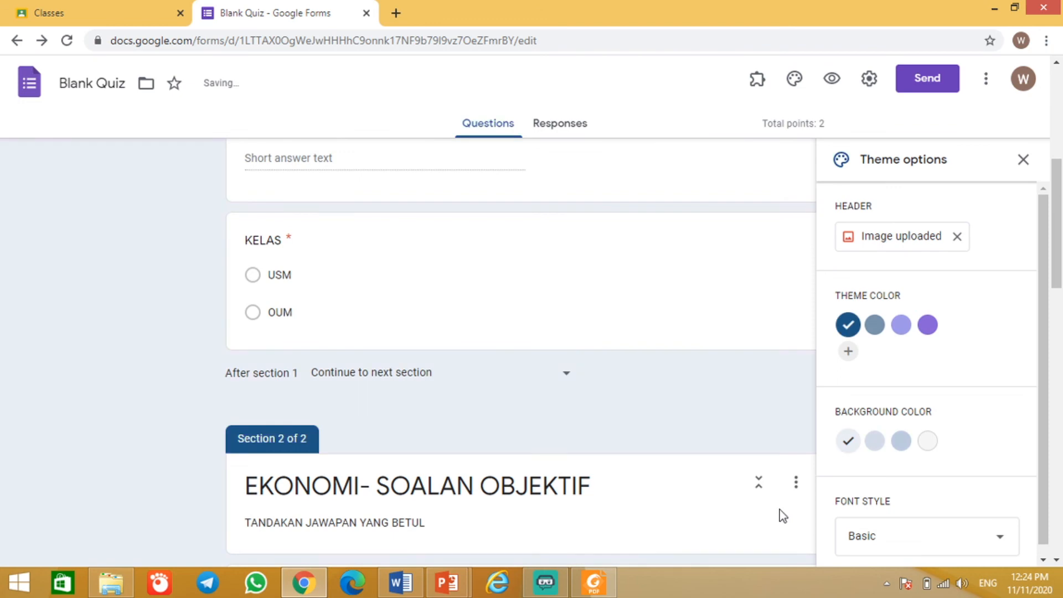
pyautogui.scroll(6, 781, 516)
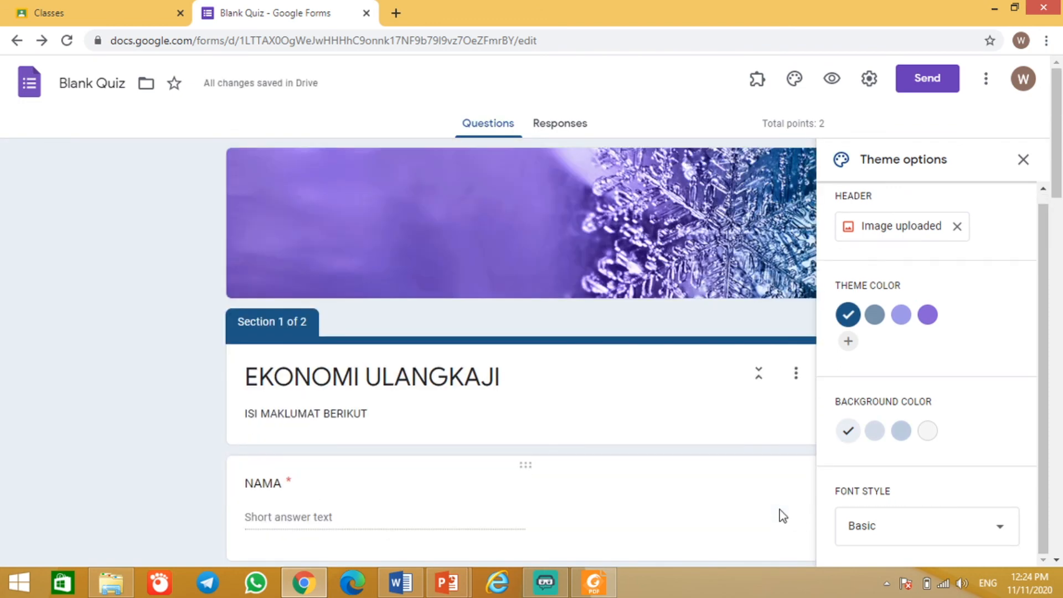
pyautogui.scroll(-14, 782, 516)
pyautogui.scroll(6, 781, 516)
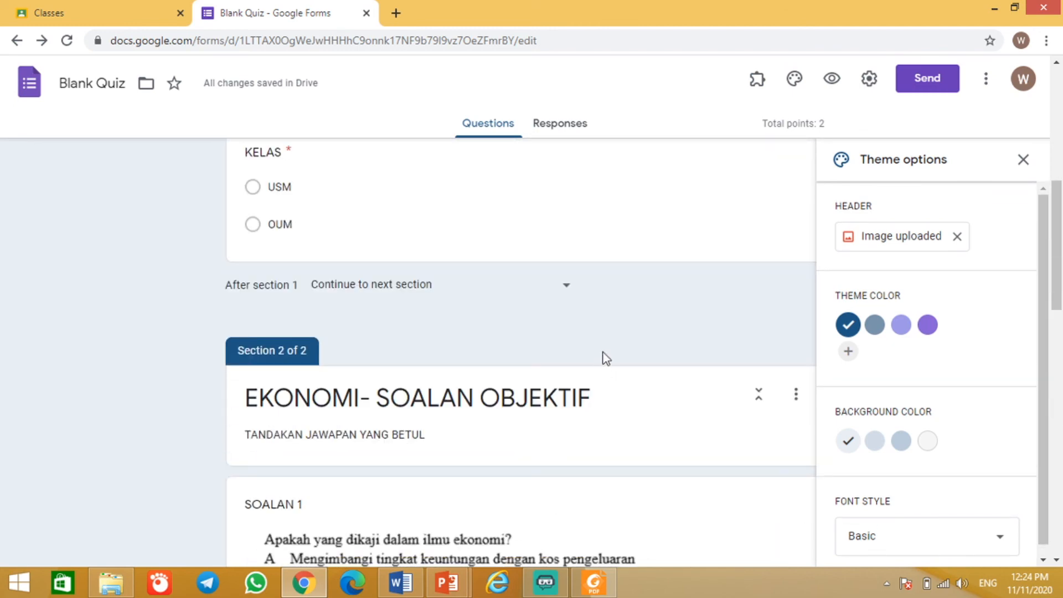
pyautogui.scroll(3, 606, 358)
pyautogui.scroll(5, 606, 358)
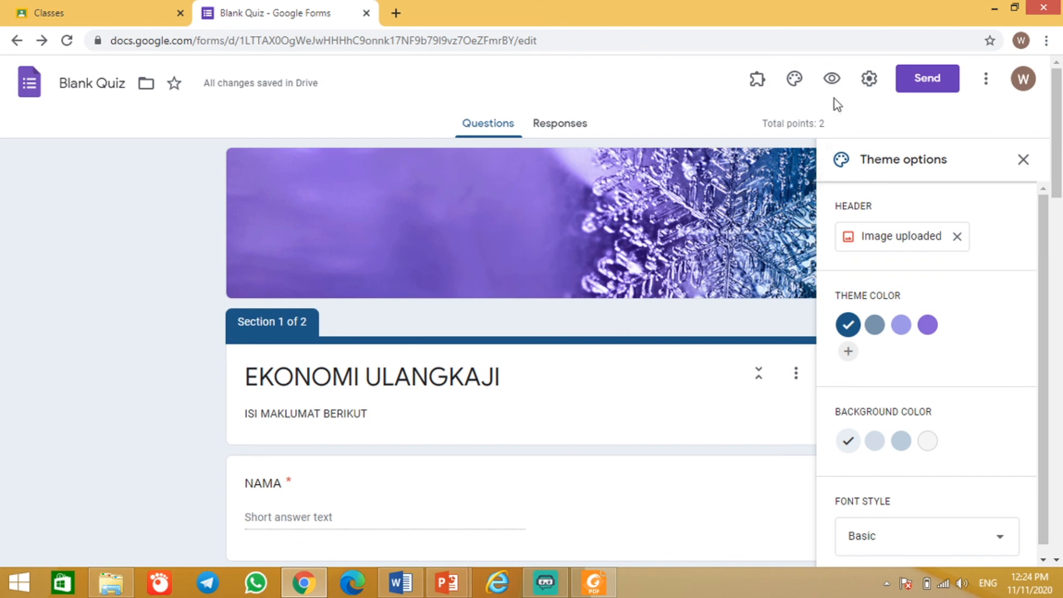
pyautogui.click(831, 81)
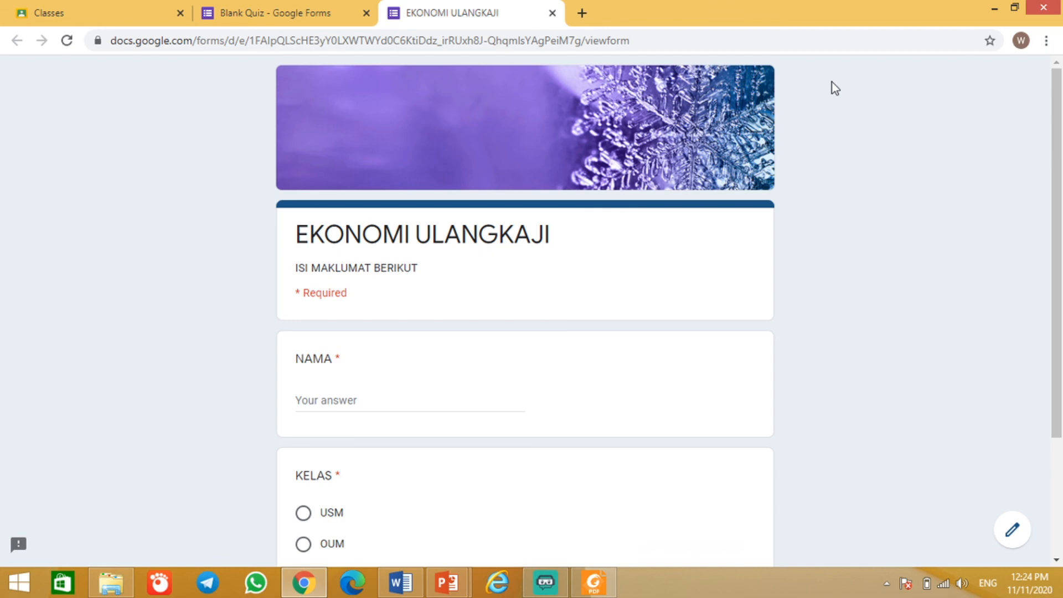
# Step: Return to the form's editor from the preview and rename the form file from Blank Quiz to EKONOMI ULANGKAJI 1
pyautogui.click(327, 13)
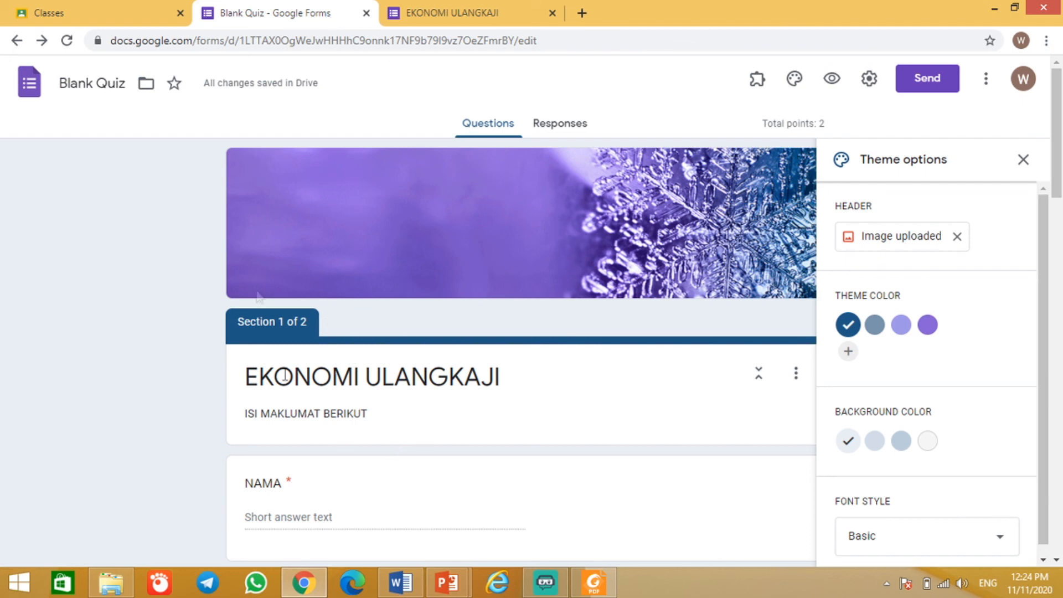
pyautogui.doubleClick(111, 83)
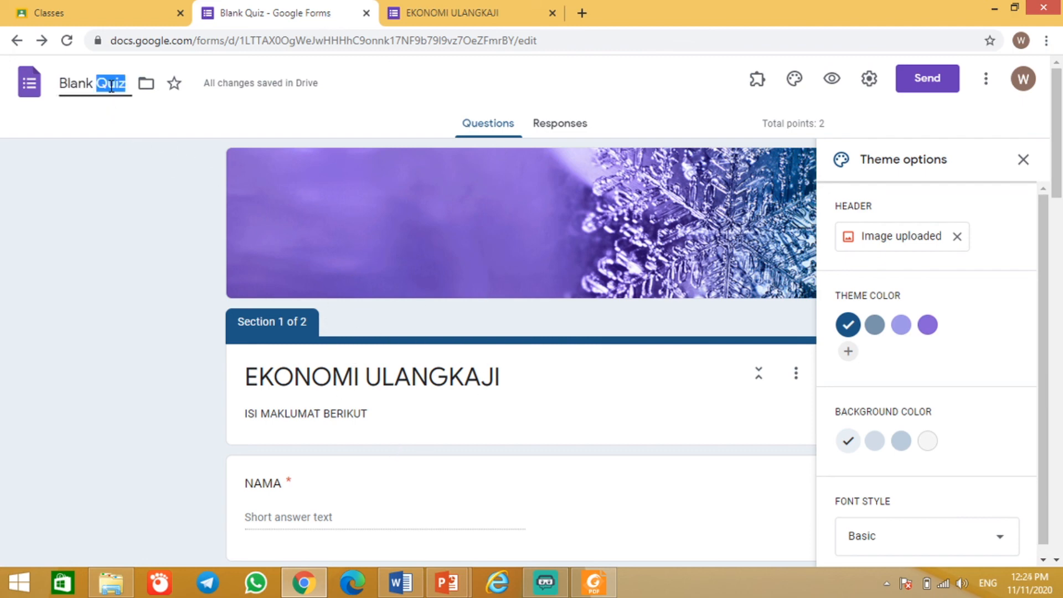
pyautogui.press('BackSpace')
pyautogui.press('Left')
pyautogui.press('Left')
pyautogui.press('Left')
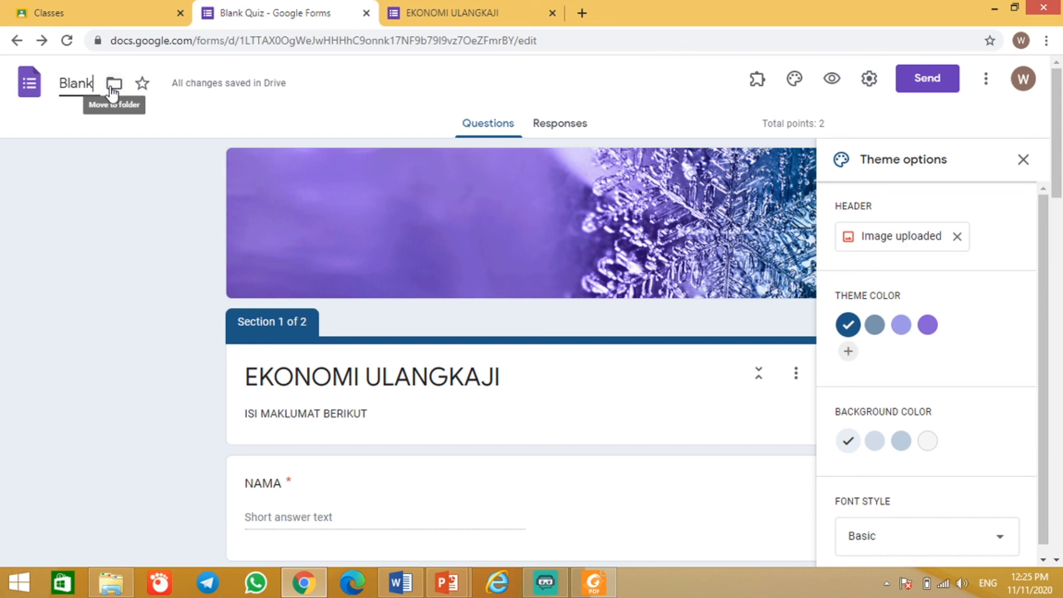
pyautogui.press('Right')
pyautogui.press('BackSpace')
pyautogui.press('BackSpace')
pyautogui.press('BackSpace')
pyautogui.press('BackSpace')
pyautogui.press('BackSpace')
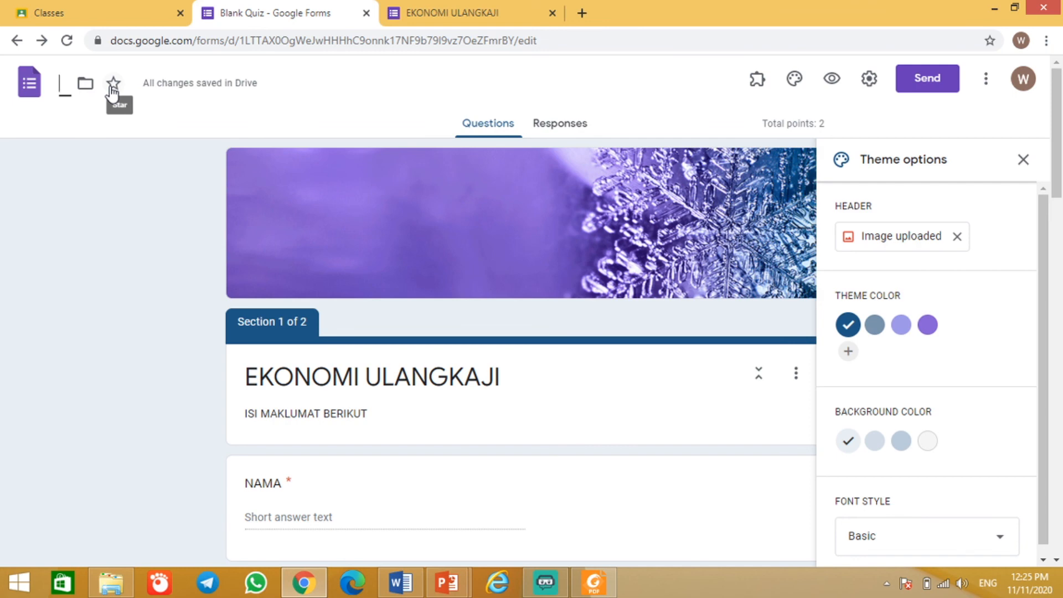
pyautogui.write('EKON')
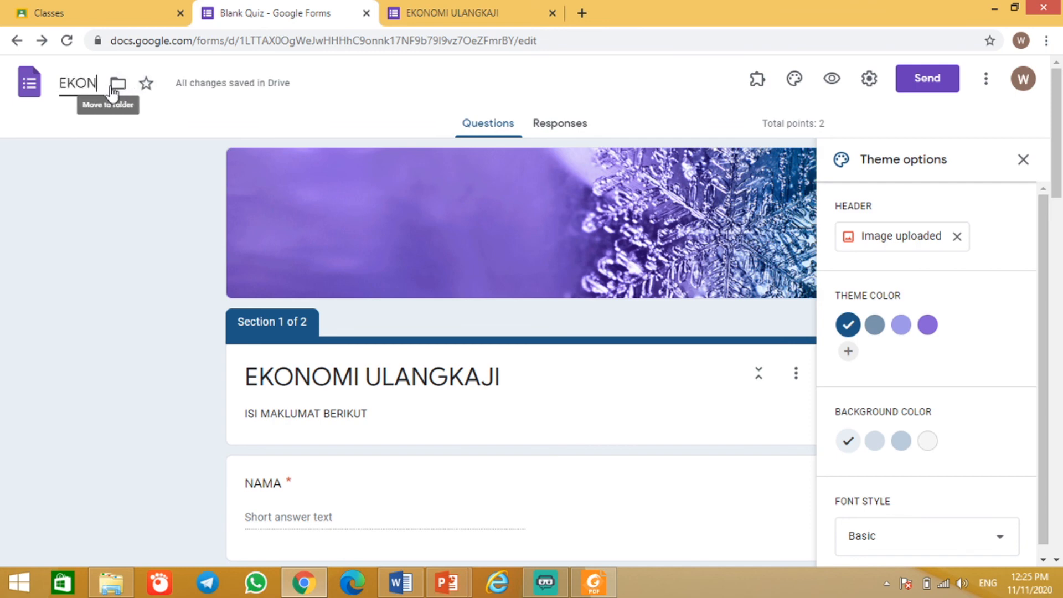
pyautogui.write('OMI UL')
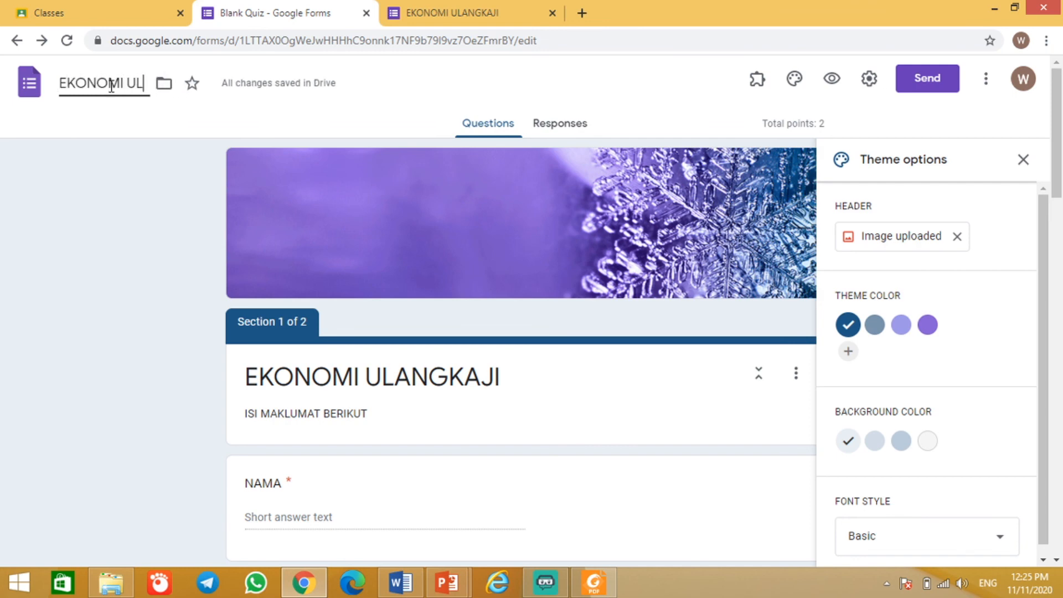
pyautogui.write('ANGKAJI')
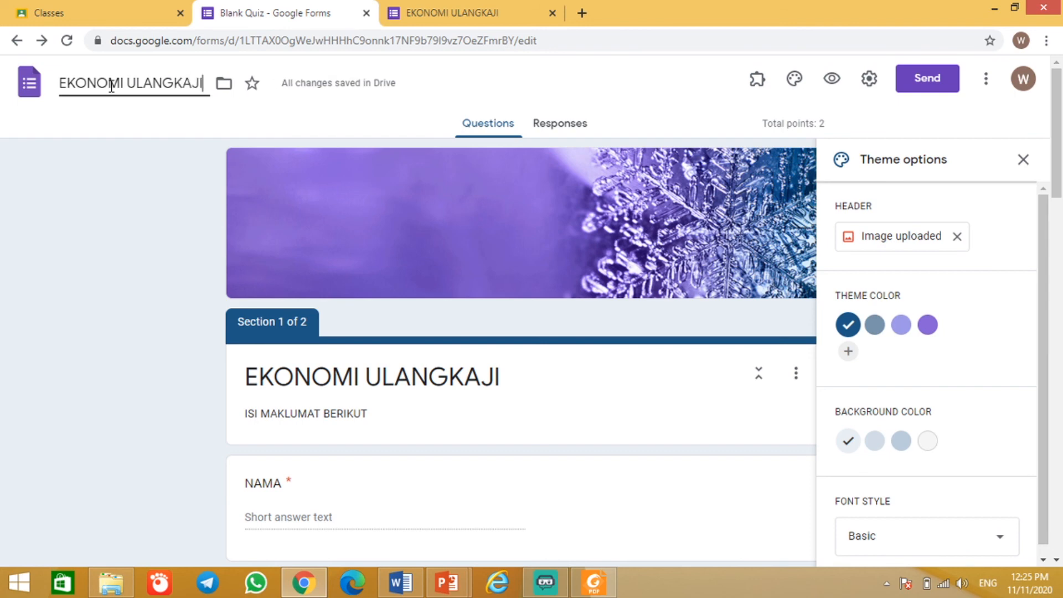
pyautogui.write(' 1')
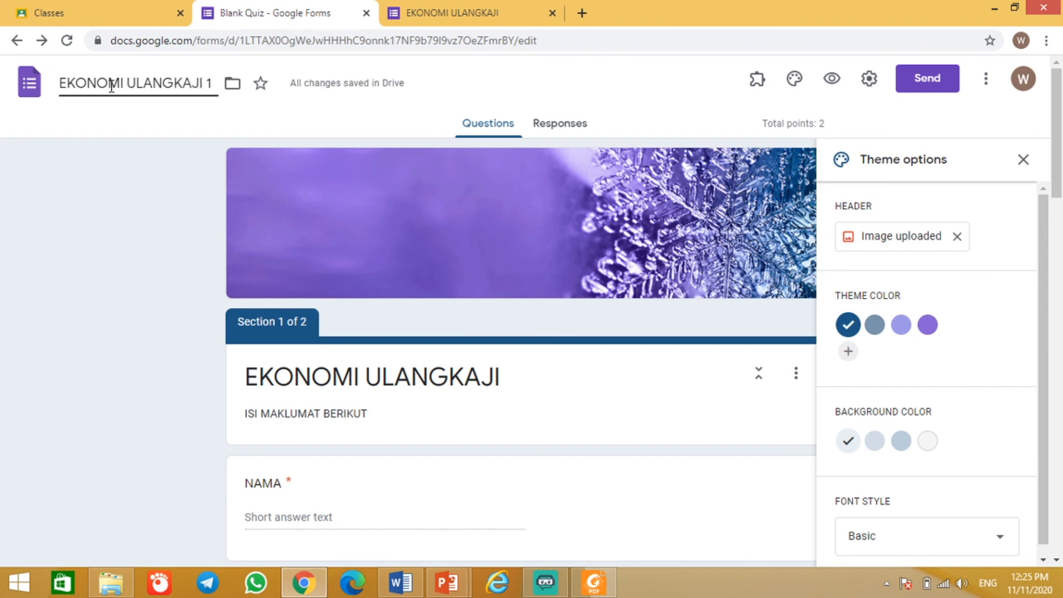
pyautogui.click(510, 432)
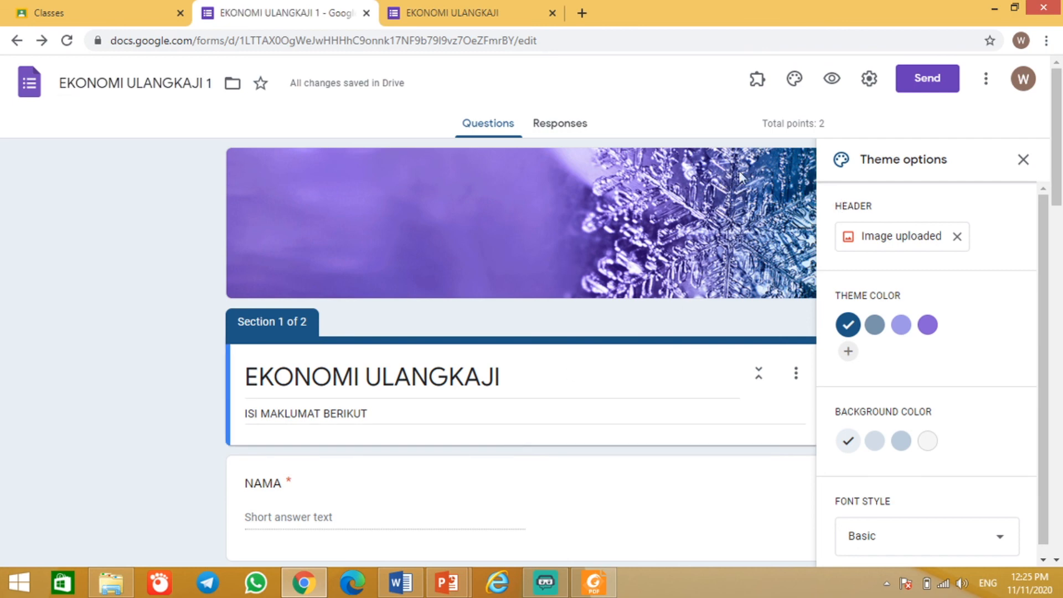
# Step: Shorten the form's sharing link, copy it from the Send form options, and close them
pyautogui.click(929, 82)
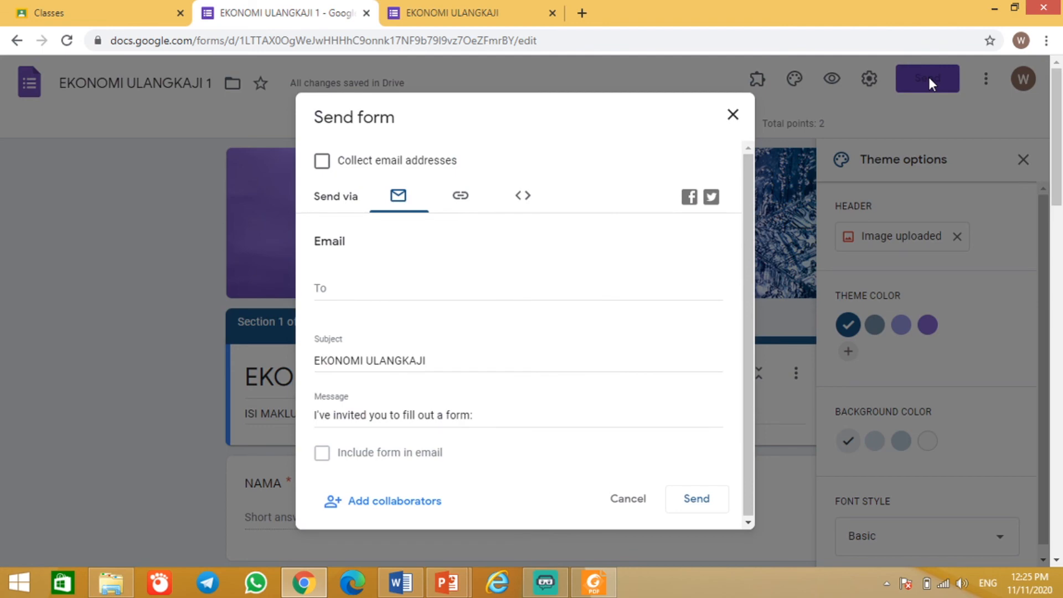
pyautogui.click(732, 115)
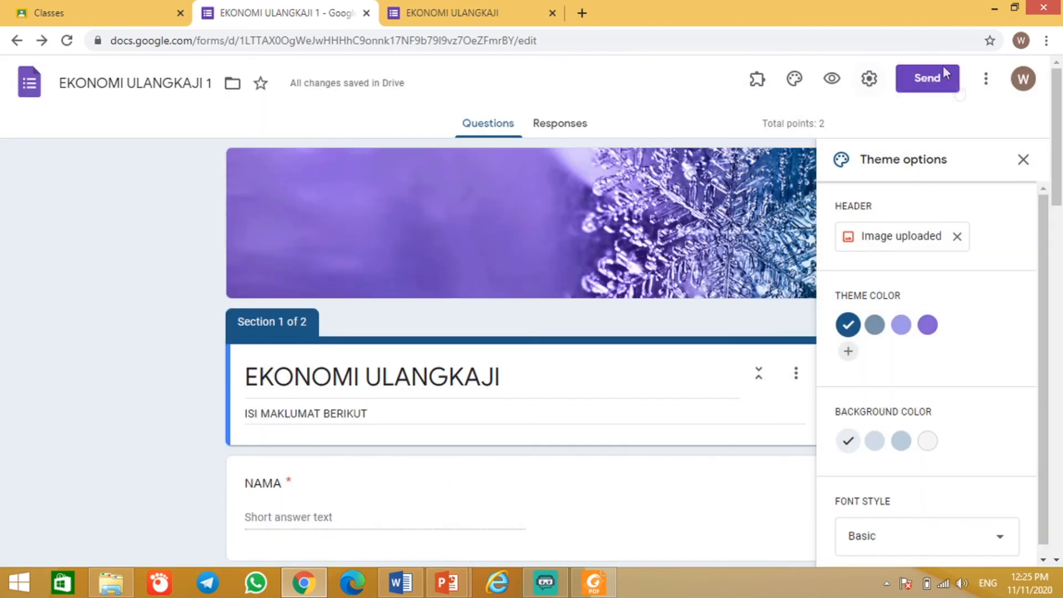
pyautogui.click(925, 83)
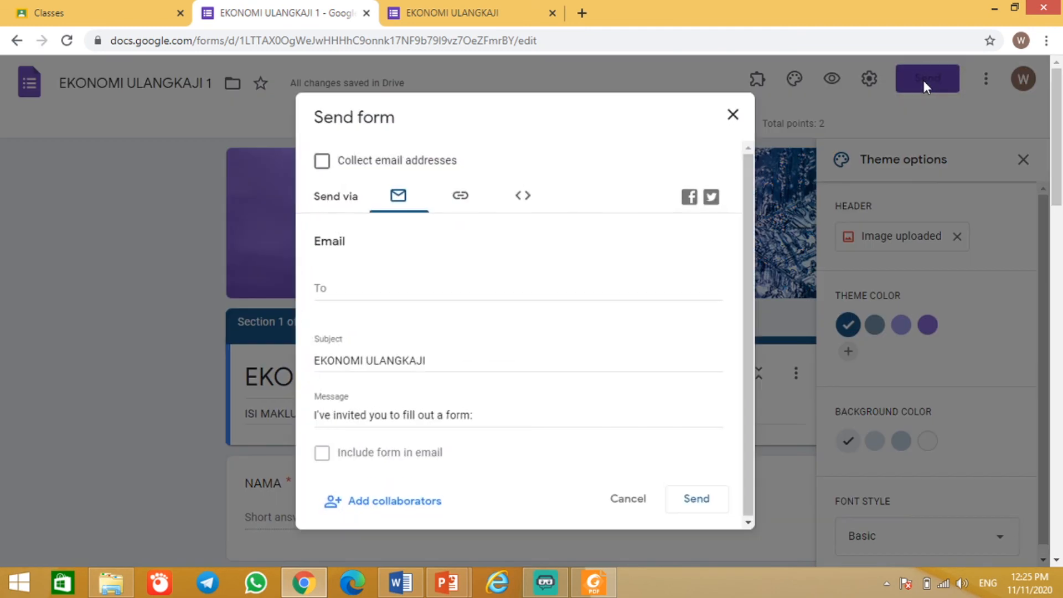
pyautogui.click(464, 206)
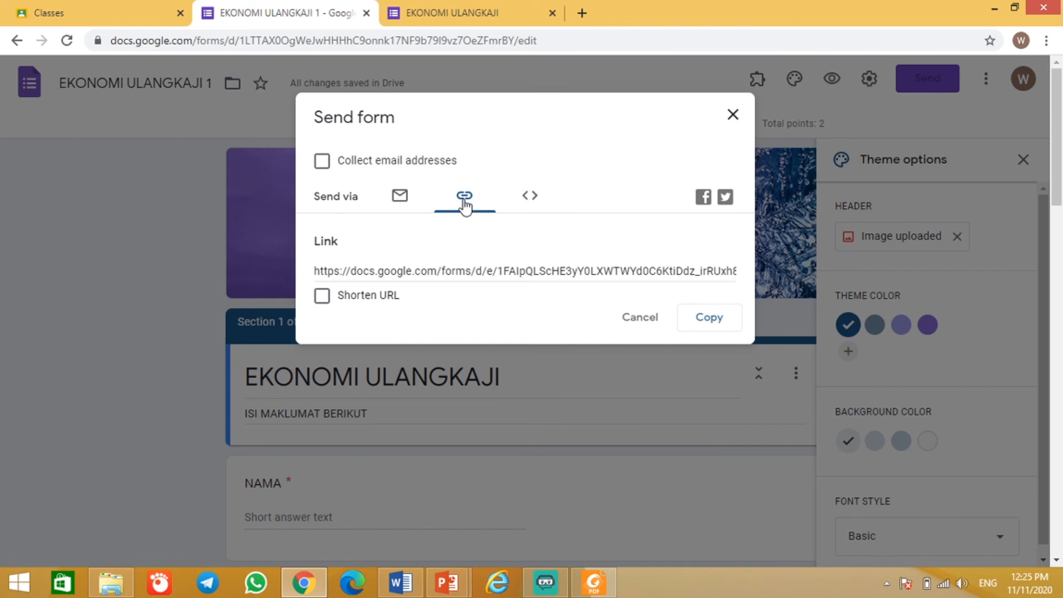
pyautogui.click(322, 296)
pyautogui.click(708, 324)
pyautogui.click(709, 328)
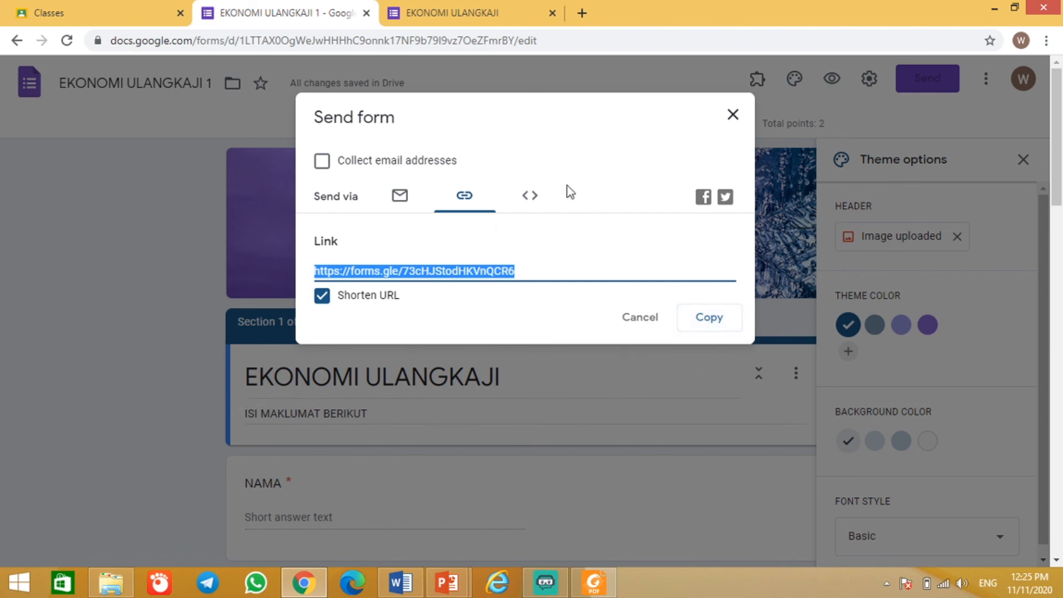
pyautogui.click(733, 119)
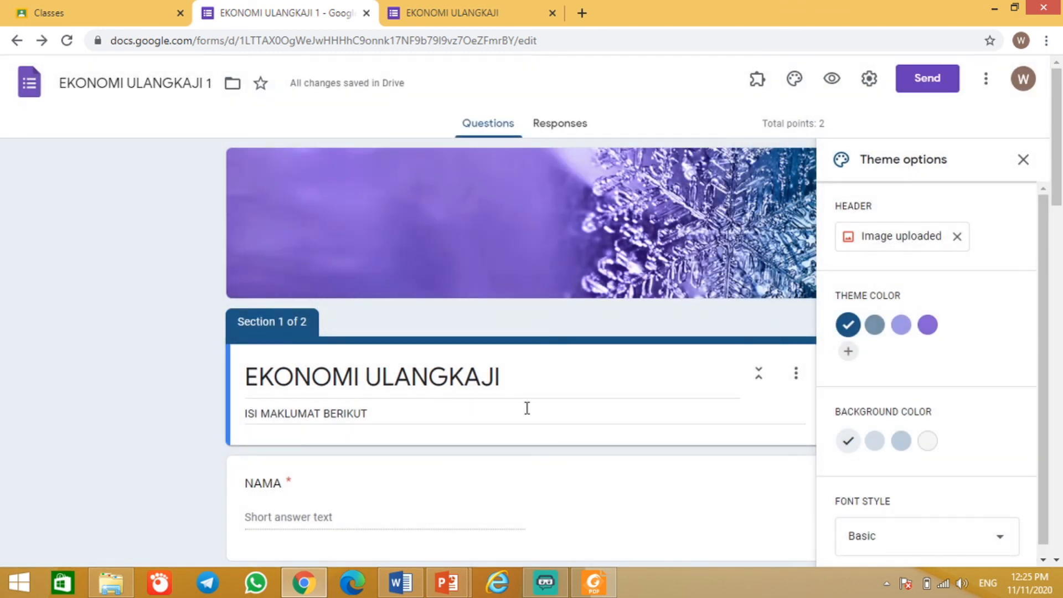
# Step: Switch to the PowerPoint presentation "Cara mudah buat kuiz google form", start its slide show from slide 2 and go back to the first slide
pyautogui.click(452, 581)
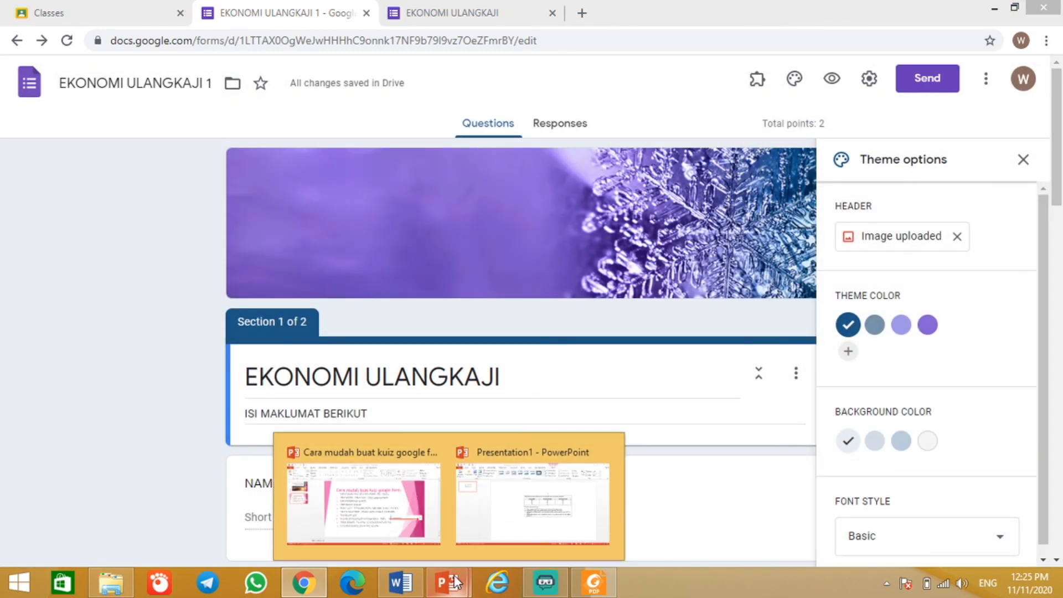
pyautogui.click(364, 523)
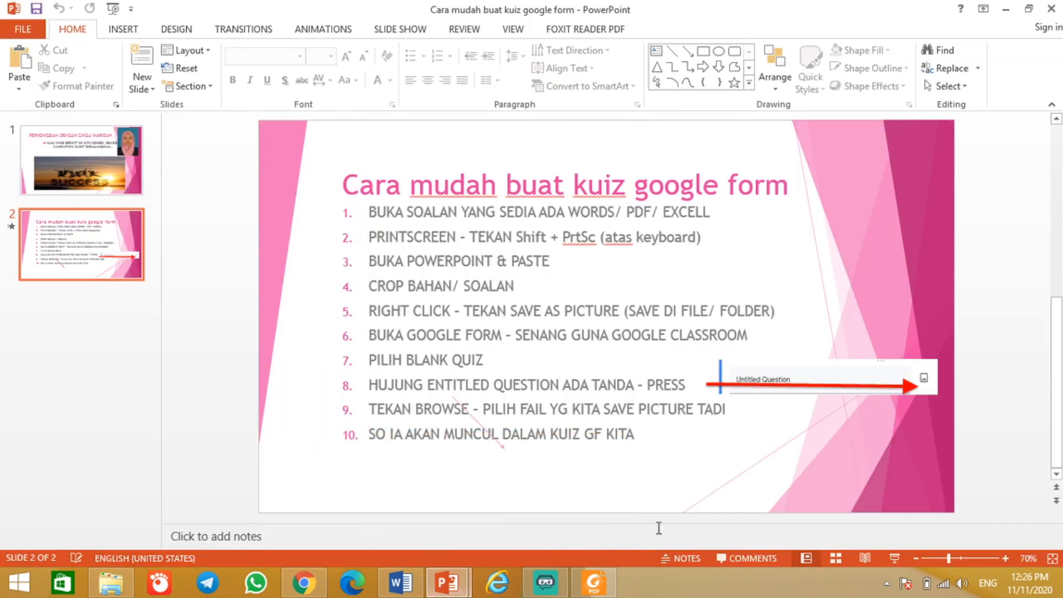
pyautogui.click(895, 557)
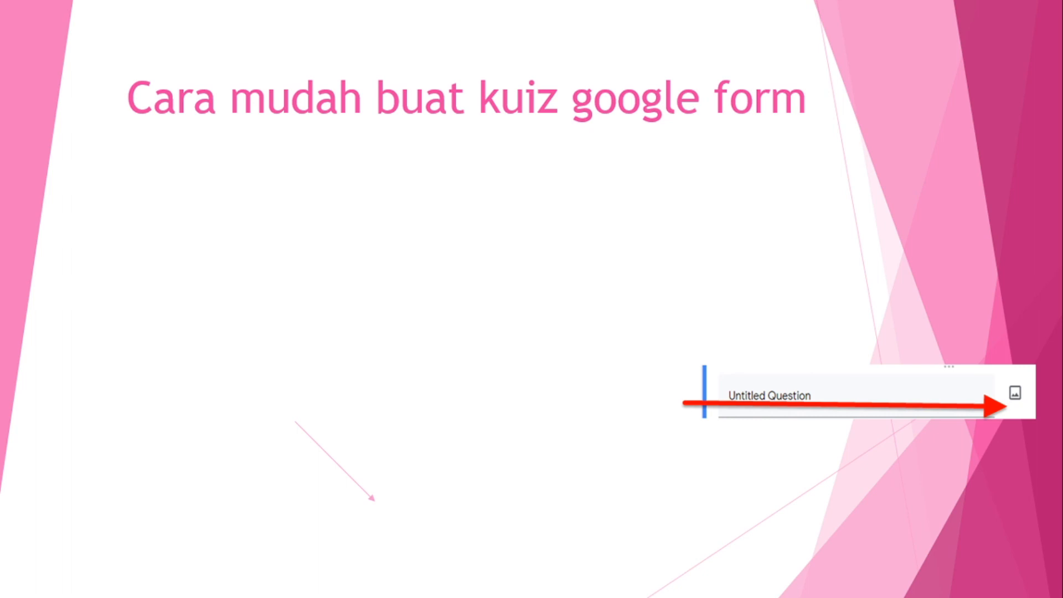
pyautogui.press('Right')
pyautogui.press('Left')
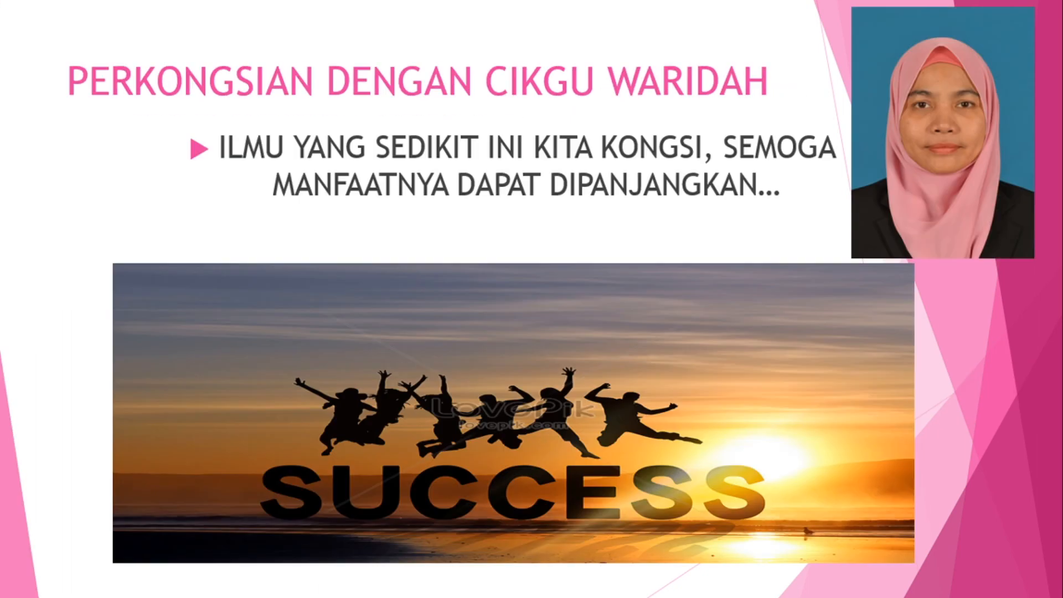